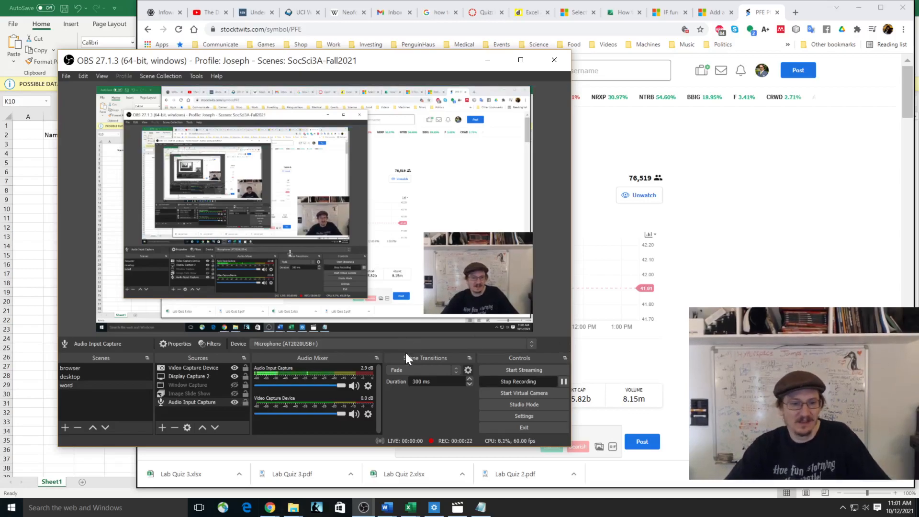
# Switch to the test.csv workbook in Excel and open its start page with templates and recent files.
pyautogui.moveTo(411, 511)
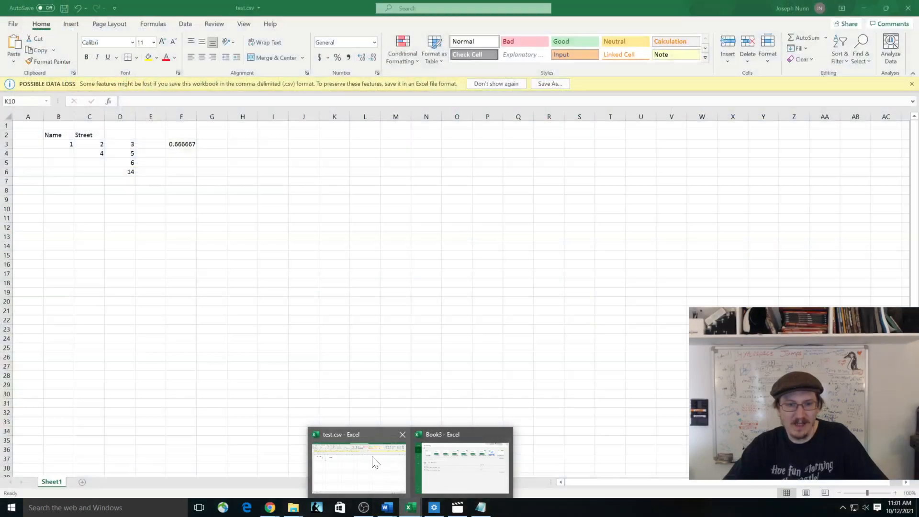
pyautogui.click(376, 462)
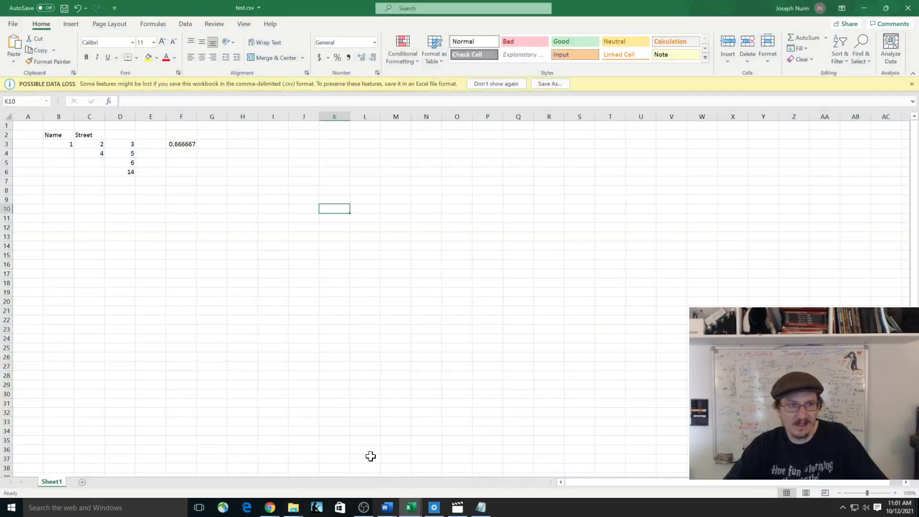
pyautogui.click(13, 25)
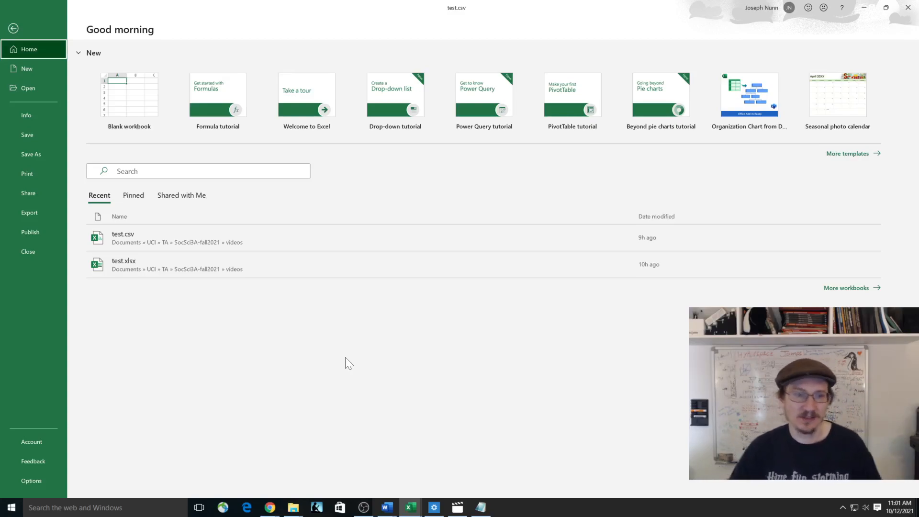
pyautogui.click(11, 509)
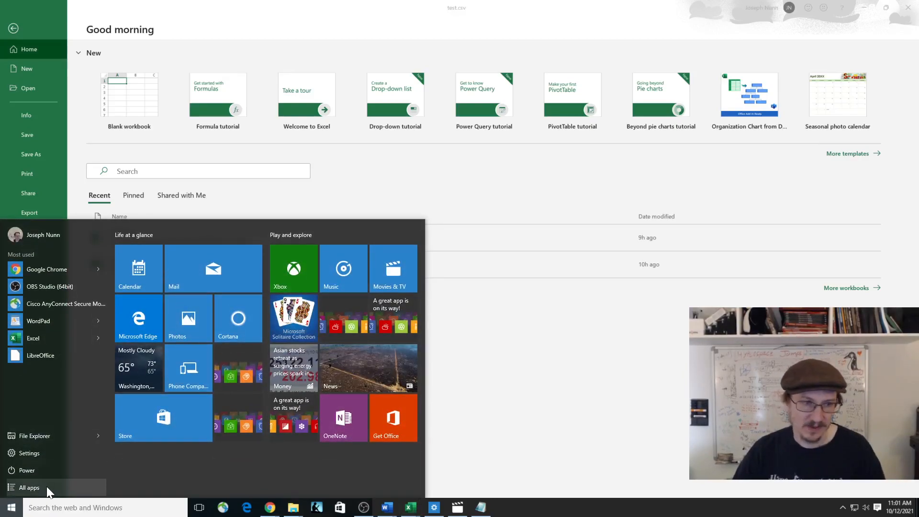
pyautogui.click(647, 424)
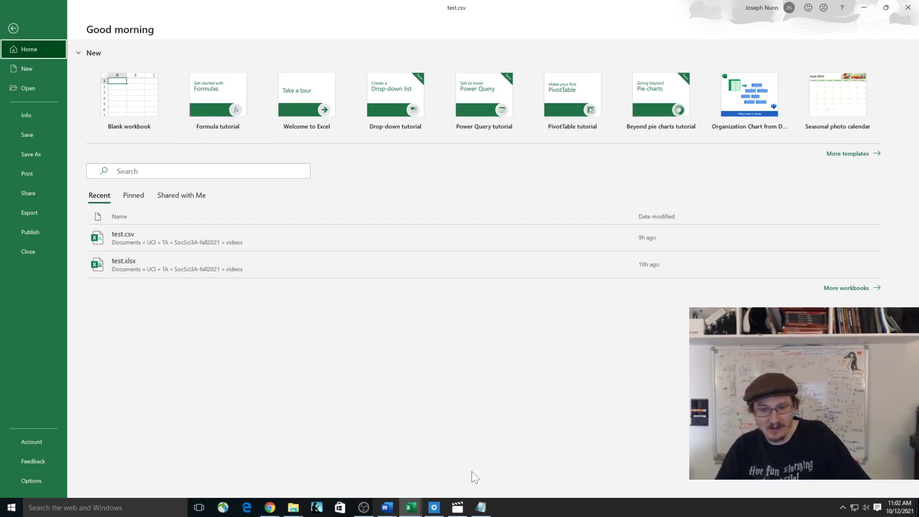
# View the raw comma-separated text of test.csv in Notepad, and return to the test.csv worksheet in Excel.
pyautogui.click(480, 507)
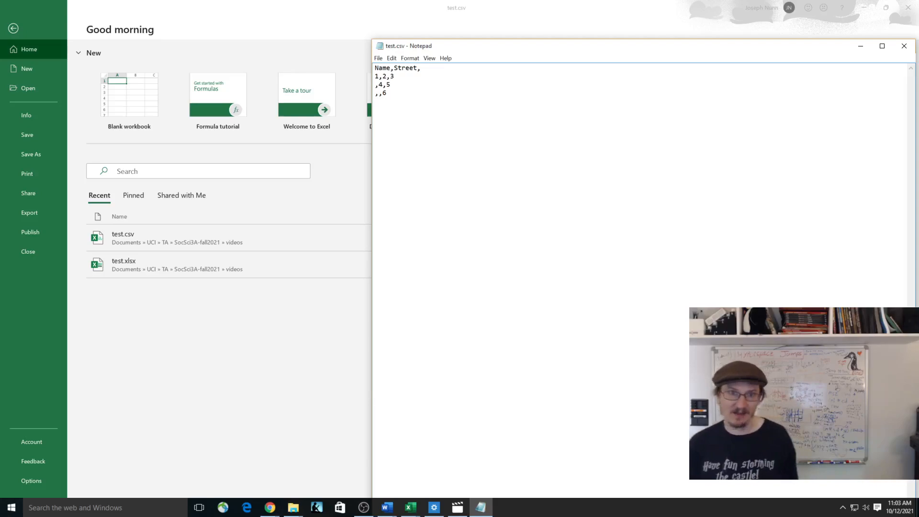
pyautogui.hotkey('alt', 'Tab')
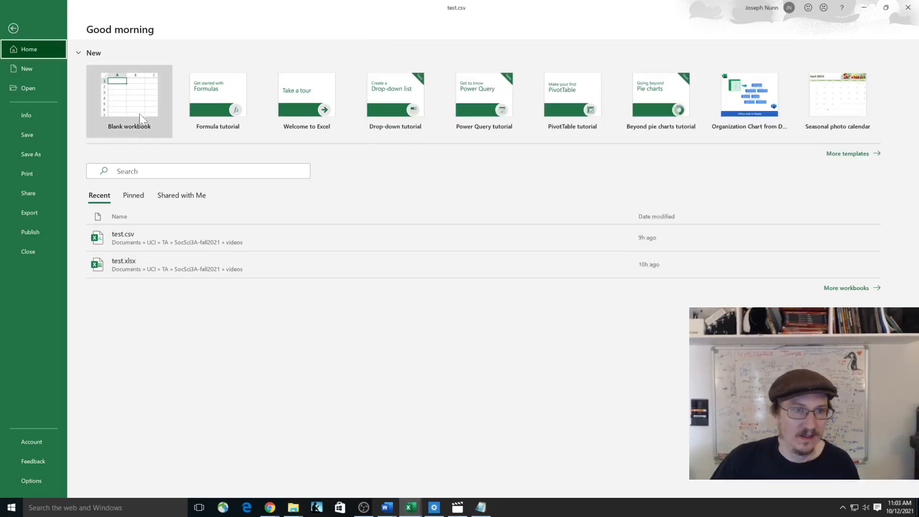
pyautogui.click(411, 507)
pyautogui.click(384, 476)
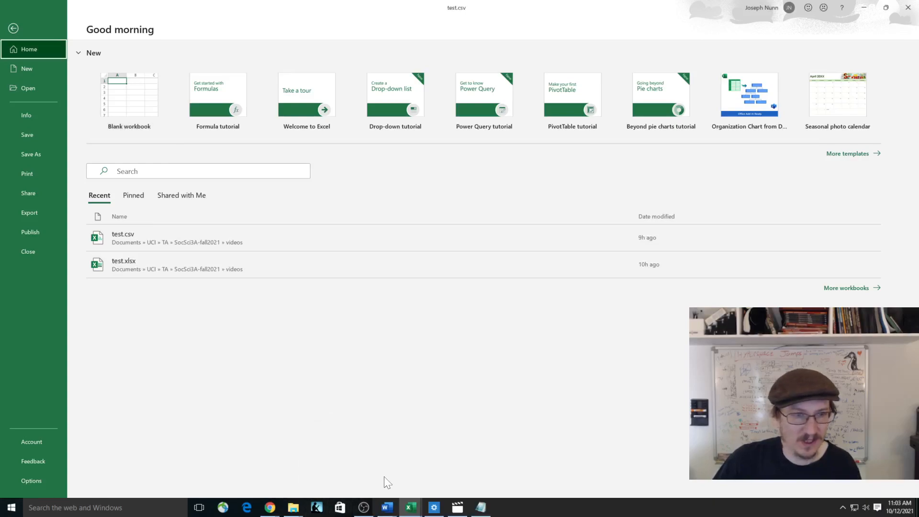
pyautogui.click(143, 241)
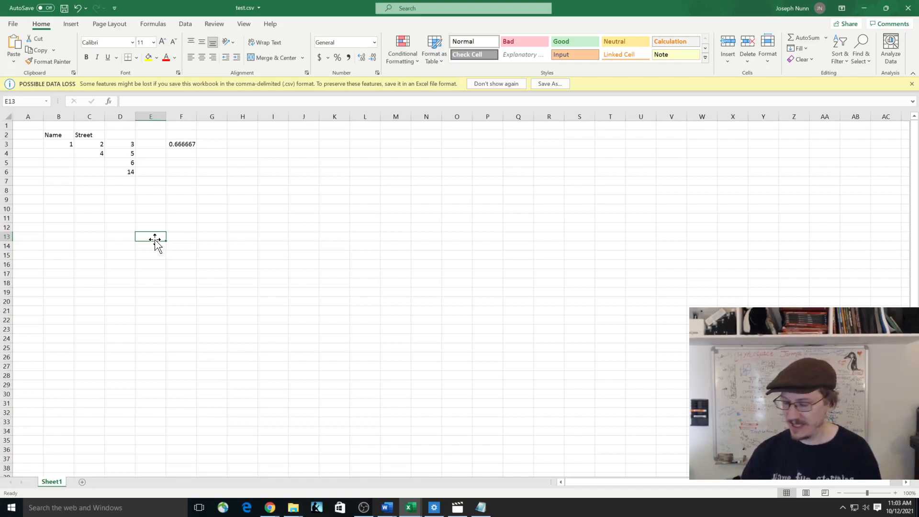
# Try widening column A and increasing the height of row 1, and undo both size changes.
pyautogui.click(43, 117)
pyautogui.moveTo(43, 118); pyautogui.dragTo(129, 136)
pyautogui.moveTo(5, 131); pyautogui.dragTo(5, 220)
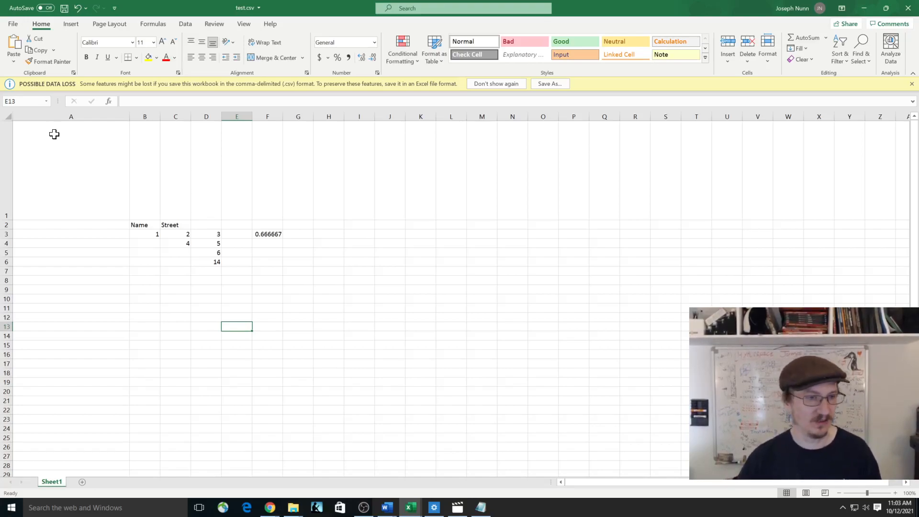
pyautogui.click(115, 214)
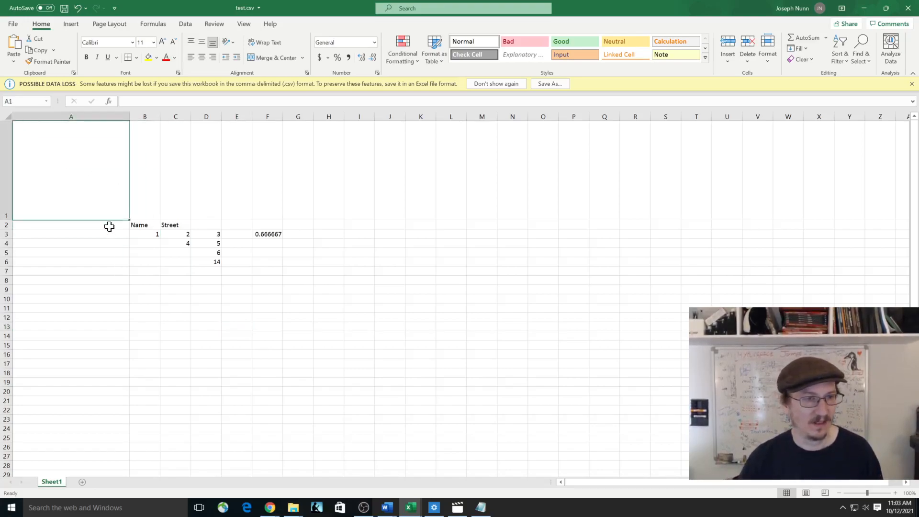
pyautogui.click(100, 224)
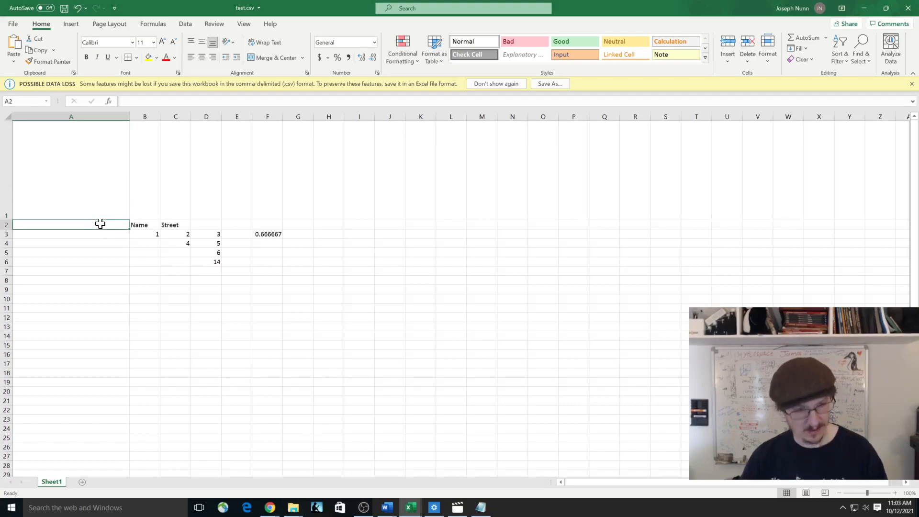
pyautogui.hotkey('ctrl', 'z')
pyautogui.hotkey('ctrl', 'z')
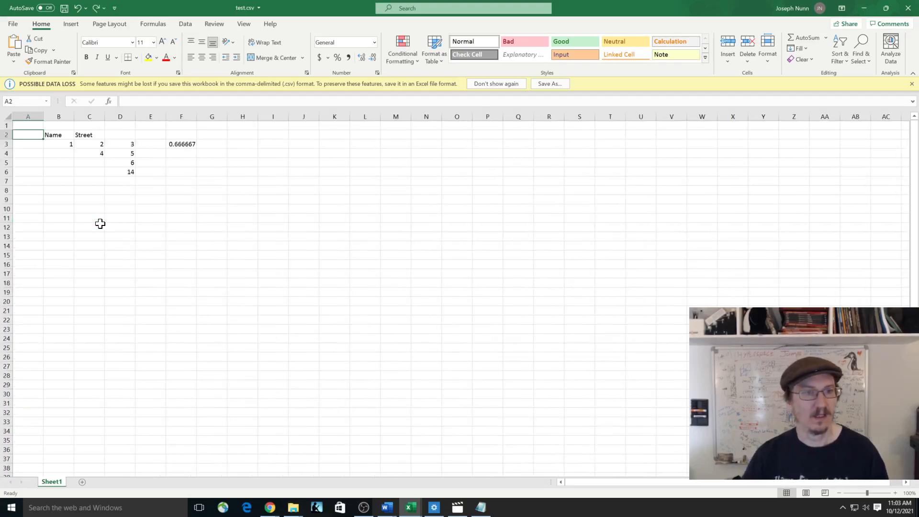
# Inspect the formula stored in cell F3.
pyautogui.click(196, 205)
pyautogui.click(146, 199)
pyautogui.click(138, 191)
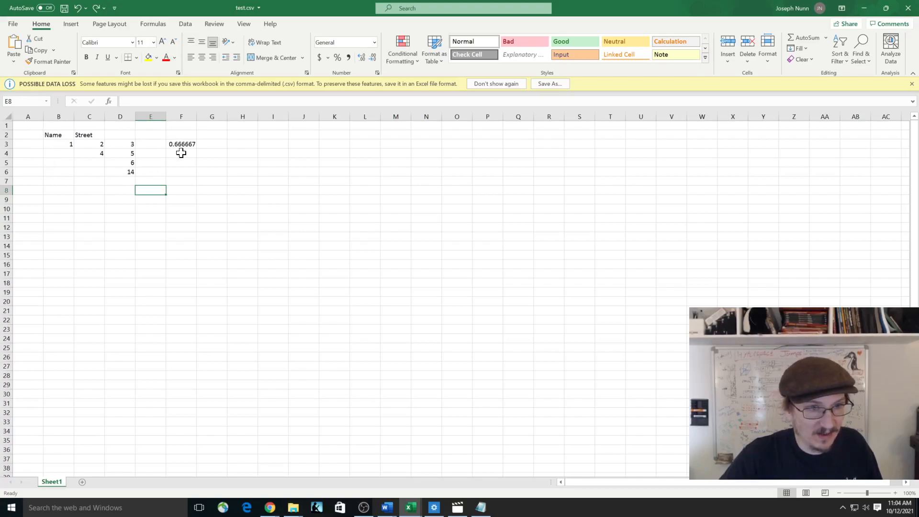
pyautogui.click(193, 144)
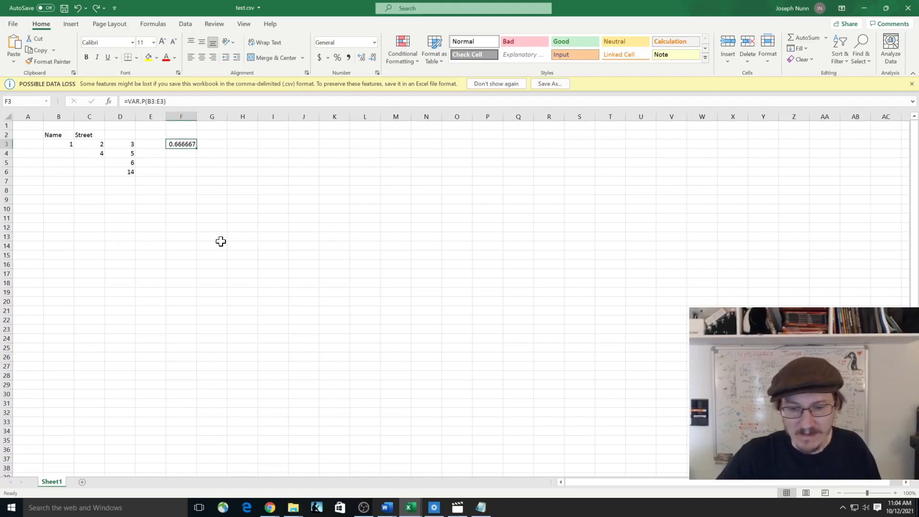
# Compare the test.csv text in Notepad with the worksheet by placing its window beside the data, and return to Excel.
pyautogui.click(485, 514)
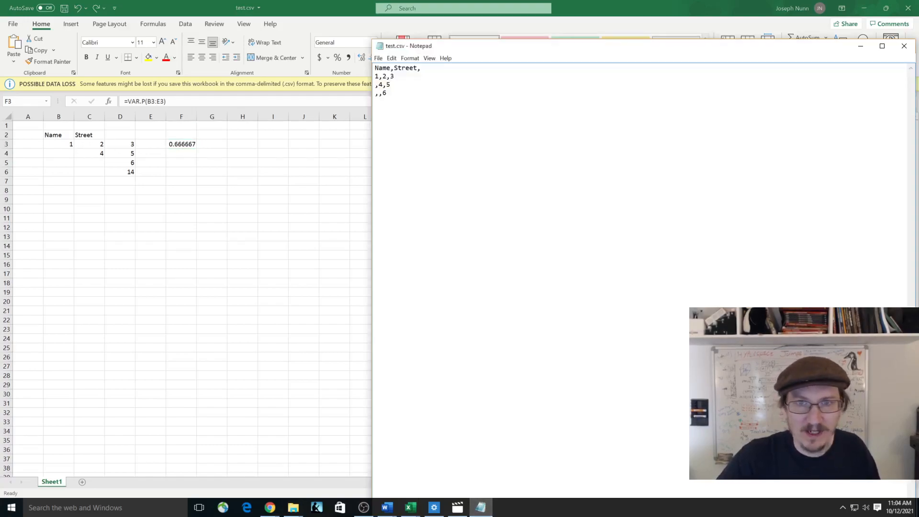
pyautogui.moveTo(495, 48); pyautogui.dragTo(290, 86)
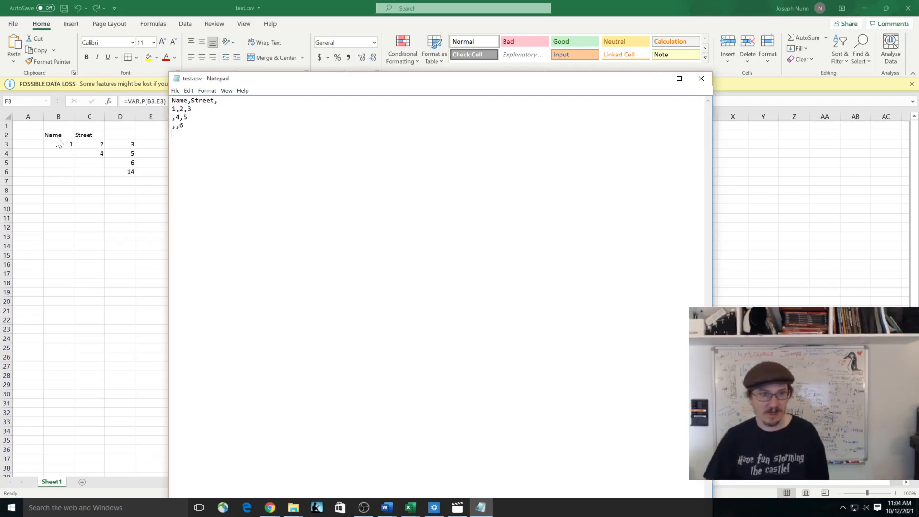
pyautogui.hotkey('alt', 'Tab')
# Enter the column header "House" in cell D2, beside the Street header.
pyautogui.click(91, 135)
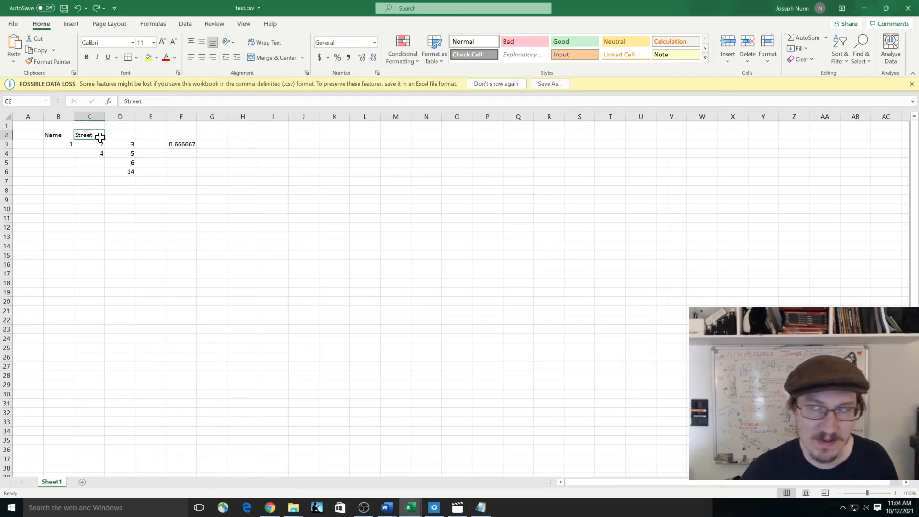
pyautogui.click(115, 135)
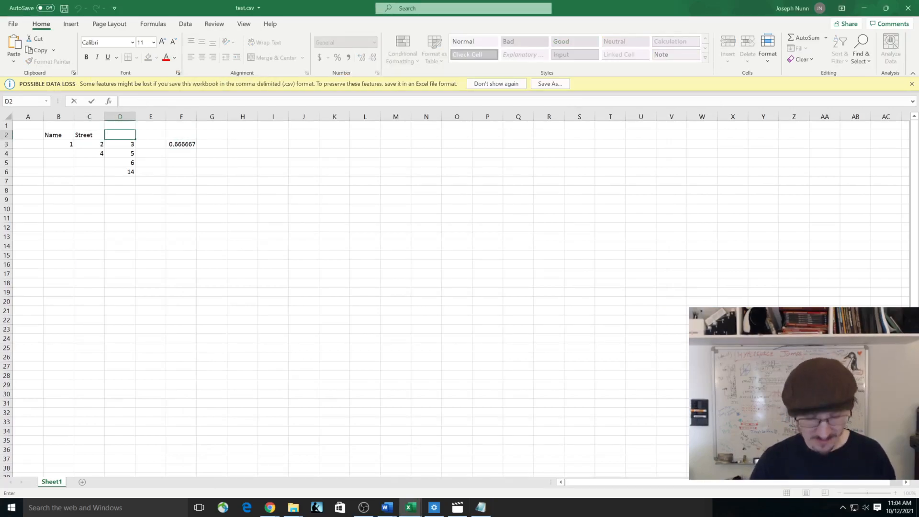
pyautogui.write('House')
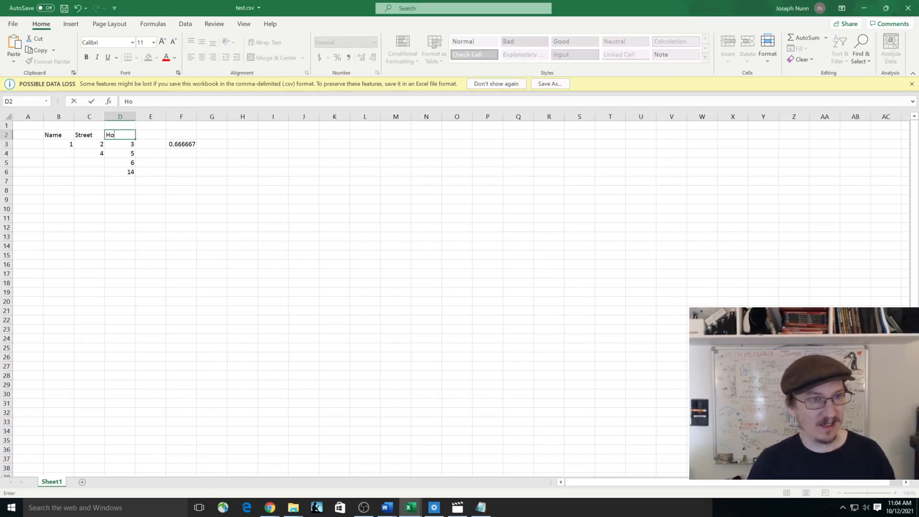
pyautogui.press('Return')
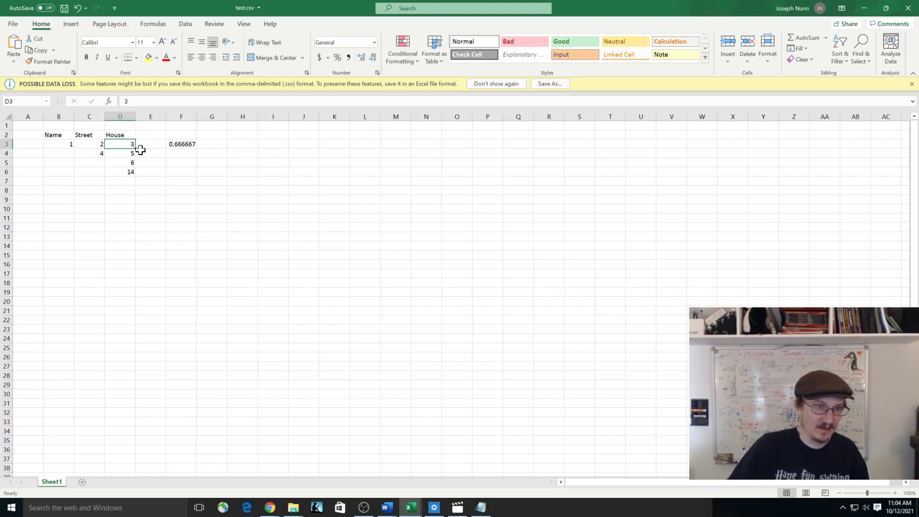
# Enter 2 in cell B4 under the Name column.
pyautogui.click(67, 155)
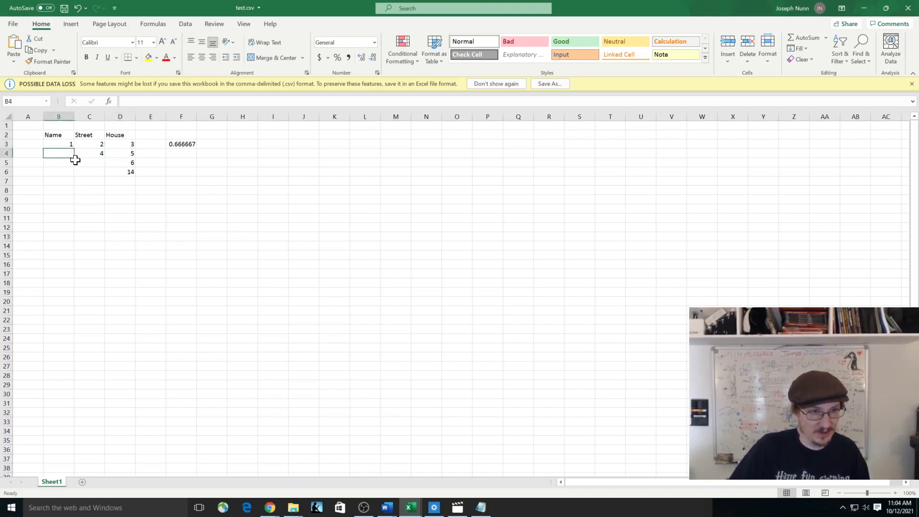
pyautogui.doubleClick(55, 156)
pyautogui.write('2')
pyautogui.press('Return')
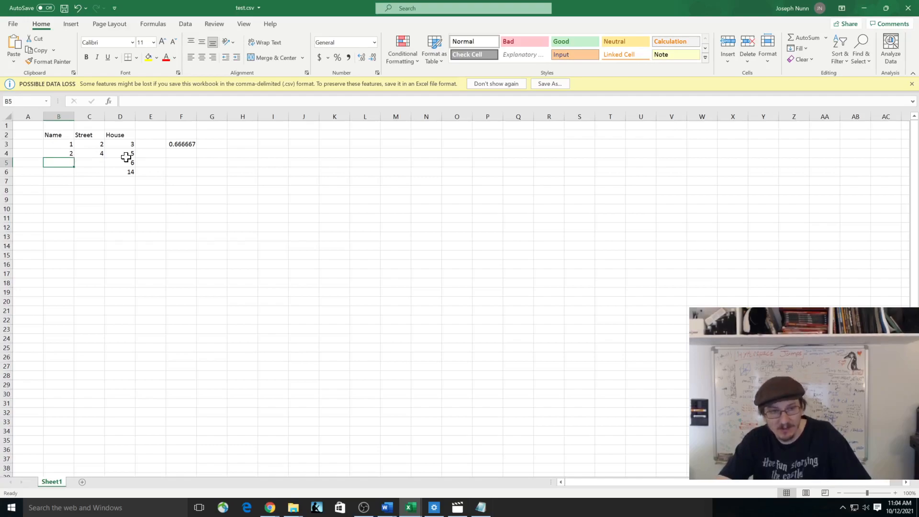
# Enter a SUM formula in cell F4 that adds the range B4:D4.
pyautogui.click(170, 153)
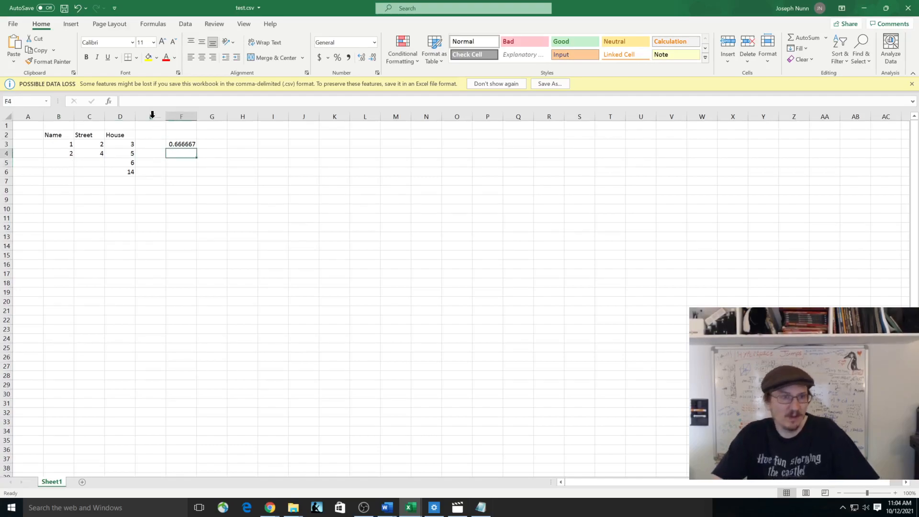
pyautogui.write('=')
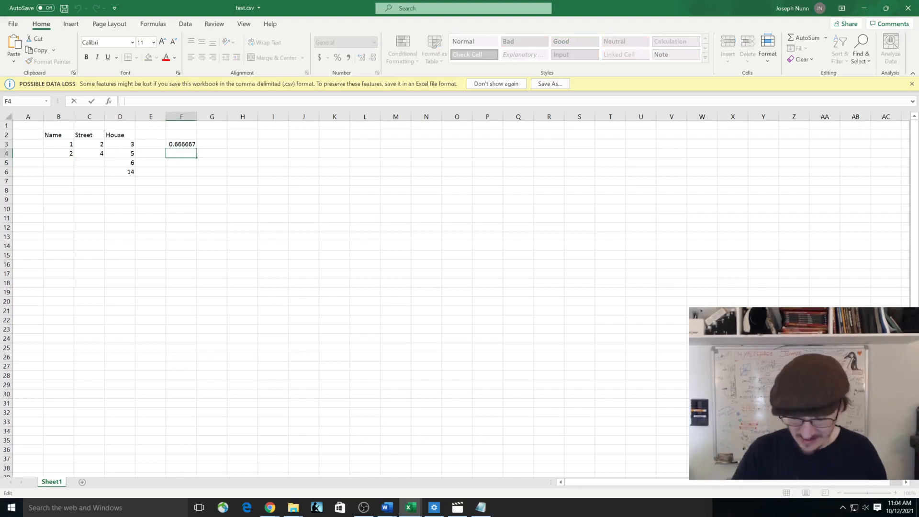
pyautogui.write('sum')
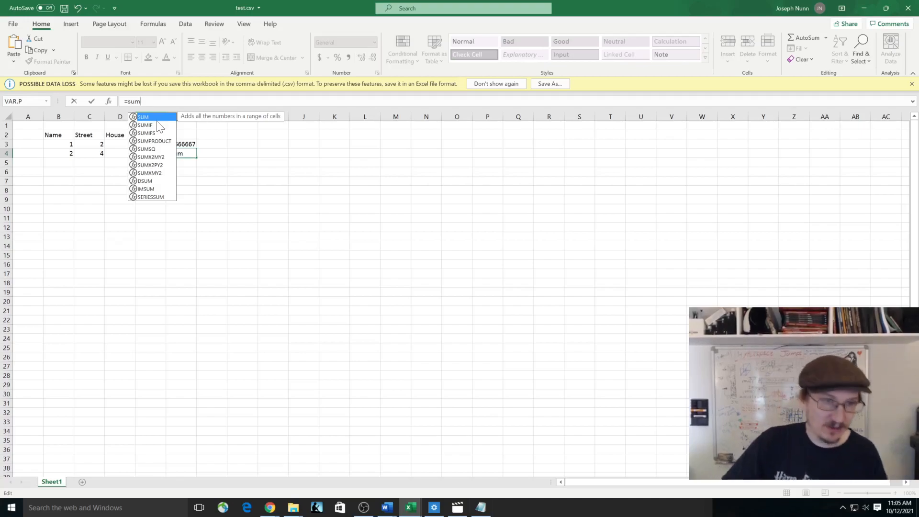
pyautogui.write('(')
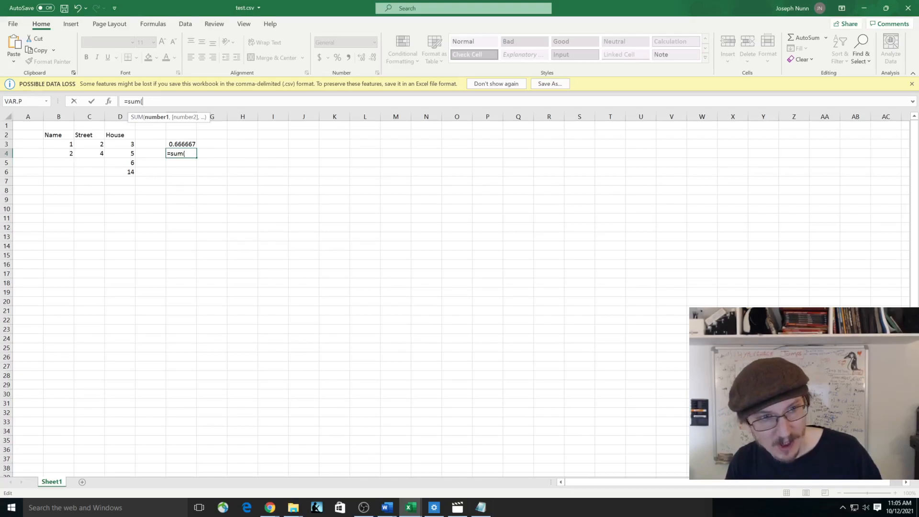
pyautogui.click(53, 154)
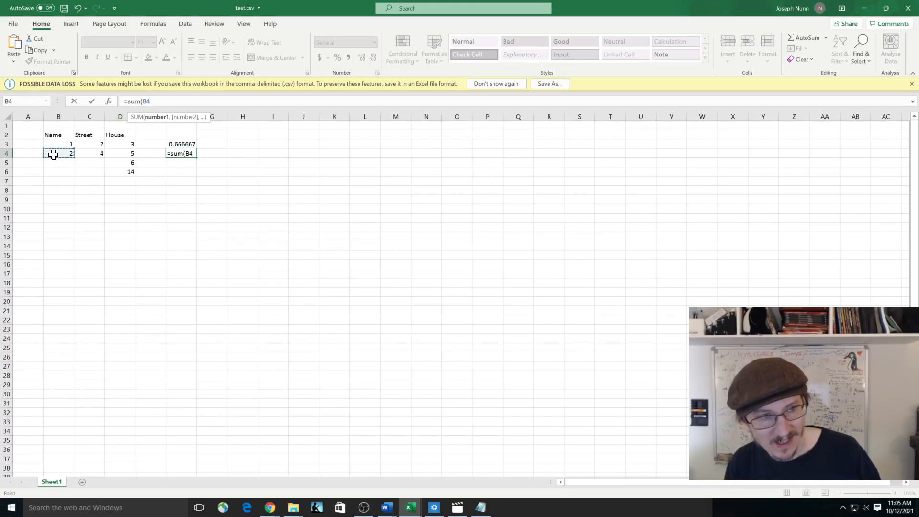
pyautogui.click(129, 154)
pyautogui.click(58, 152)
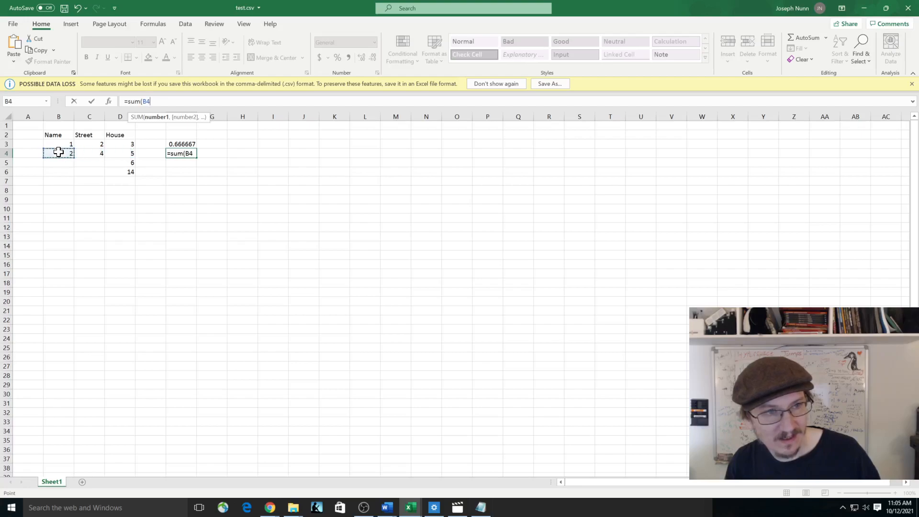
pyautogui.press('F8')
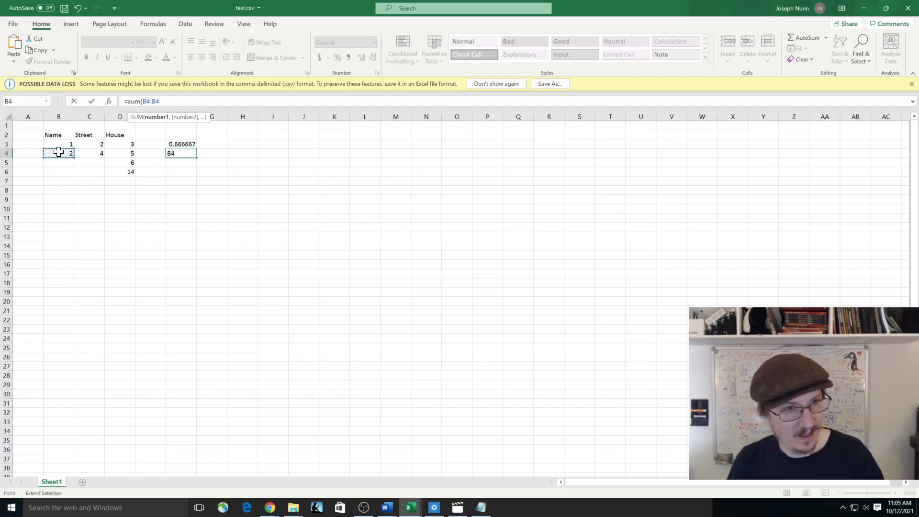
pyautogui.click(123, 155)
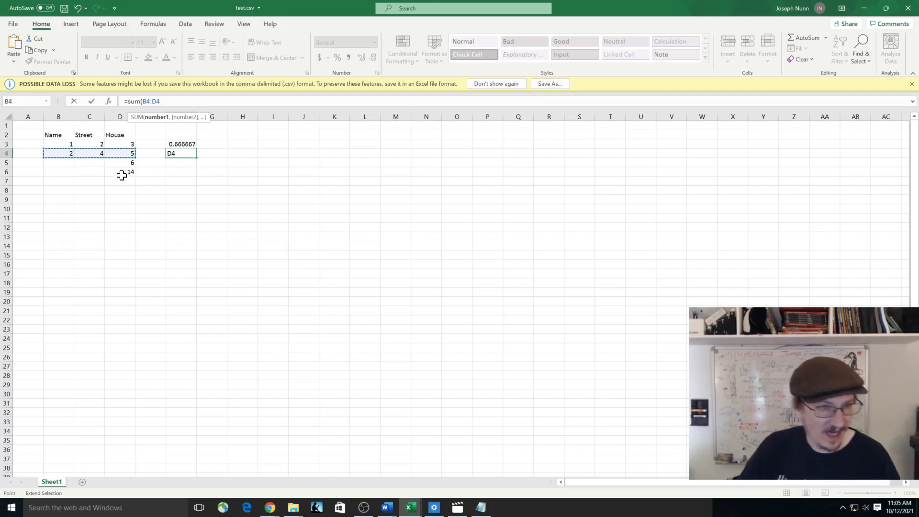
pyautogui.write(')')
pyautogui.press('Return')
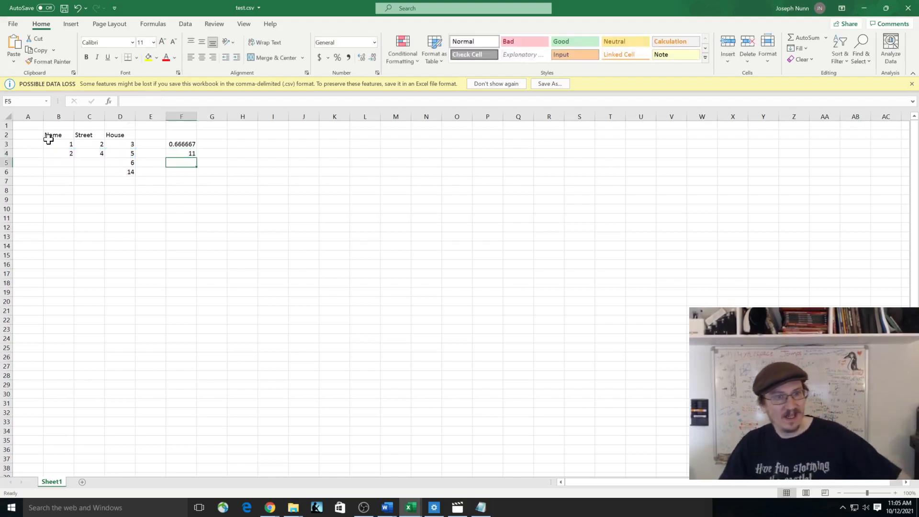
# Check the SUM formula's cell and its source cells in row 4, and change the value in C4 to 6.
pyautogui.click(184, 153)
pyautogui.click(109, 154)
pyautogui.click(70, 154)
pyautogui.click(89, 156)
pyautogui.click(114, 156)
pyautogui.doubleClick(95, 154)
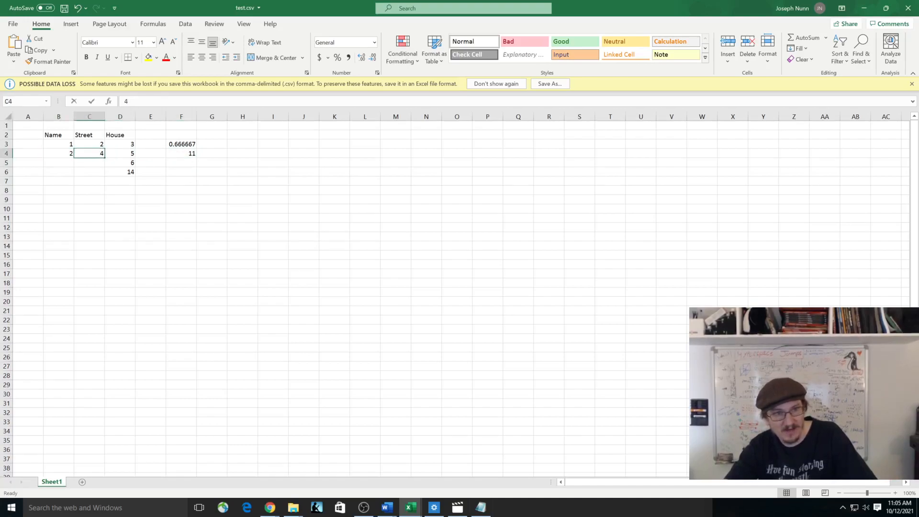
pyautogui.press('Delete')
pyautogui.write('6')
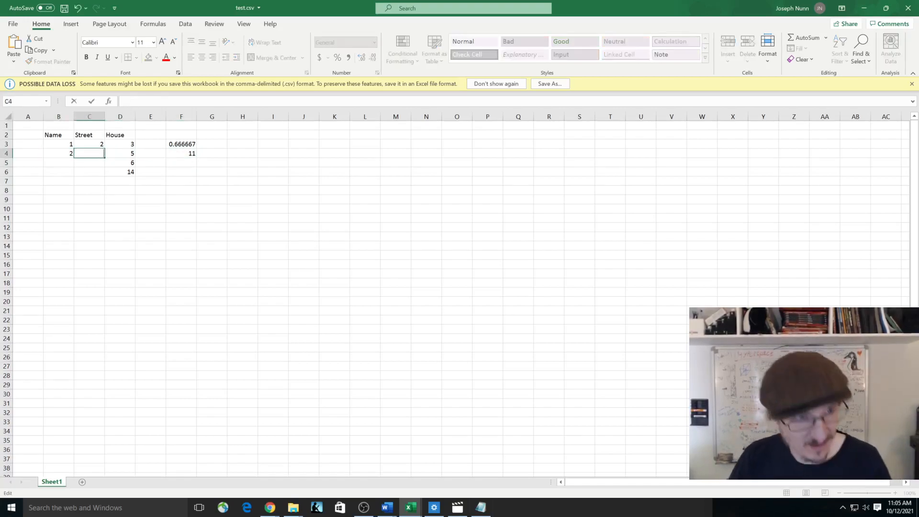
pyautogui.press('Return')
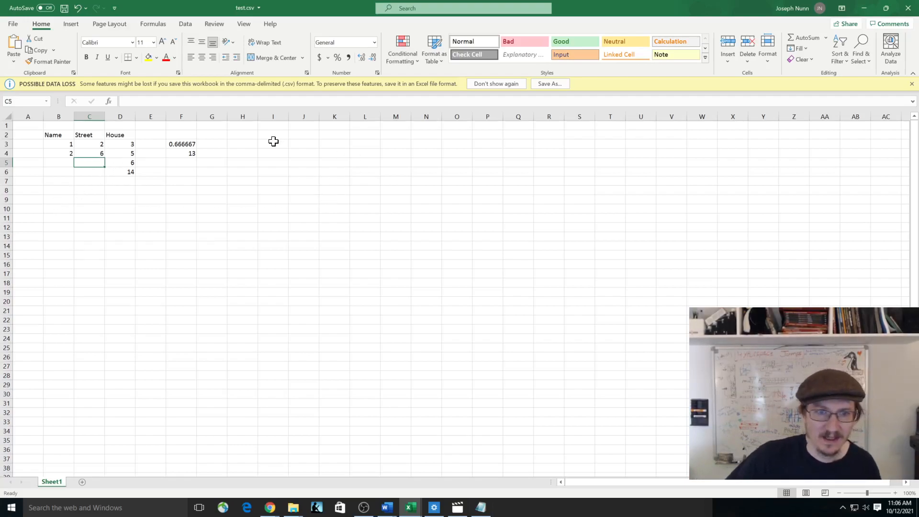
# Fill the range J2:N17 with random numbers using the formula =rand().
pyautogui.moveTo(297, 136); pyautogui.dragTo(436, 275)
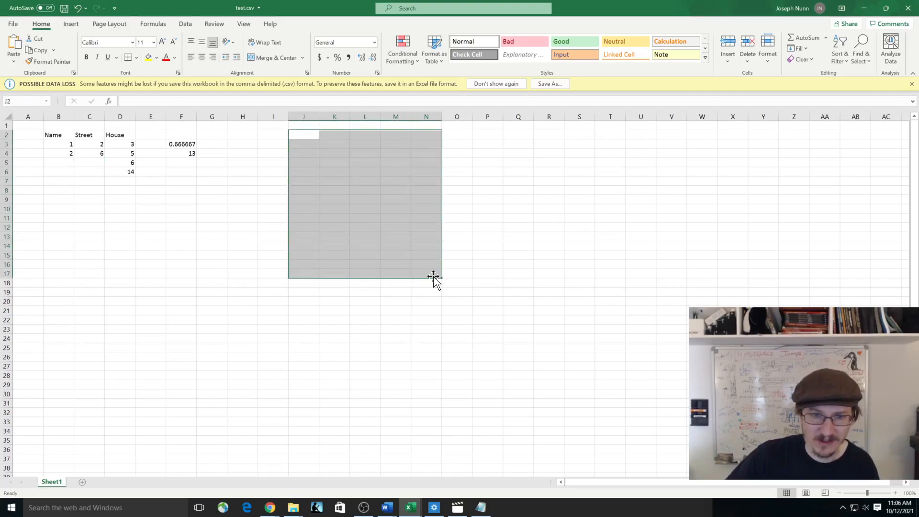
pyautogui.click(204, 102)
pyautogui.write('=rand()')
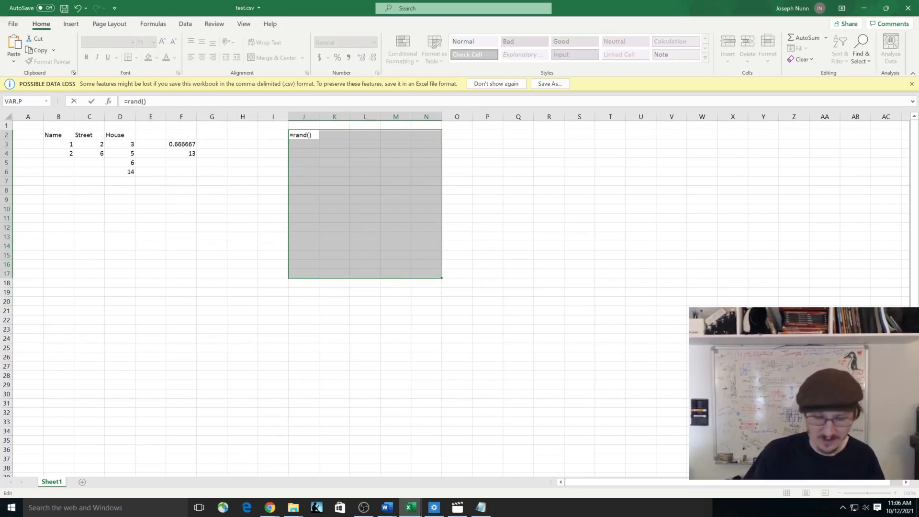
pyautogui.hotkey('ctrl', 'Return')
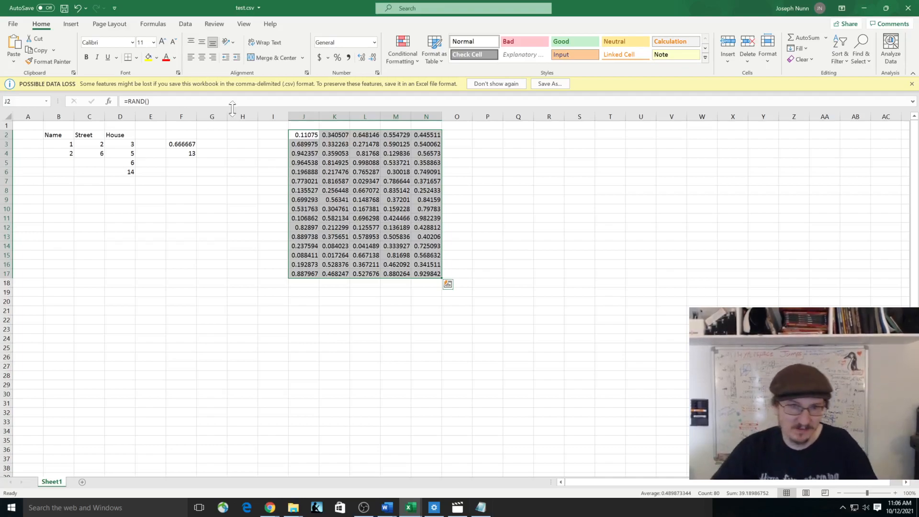
# Enter the column headers A, B, C, D and E in cells J1 to N1 above the random numbers.
pyautogui.click(293, 126)
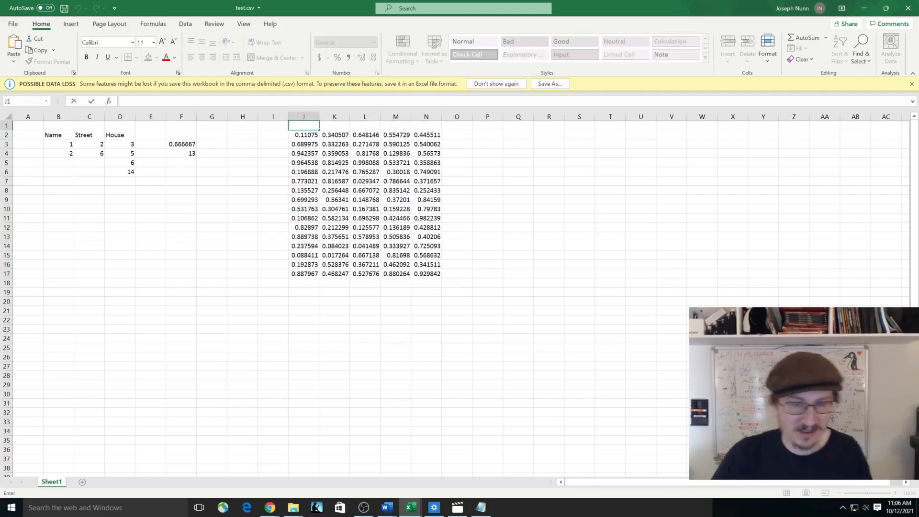
pyautogui.write('A')
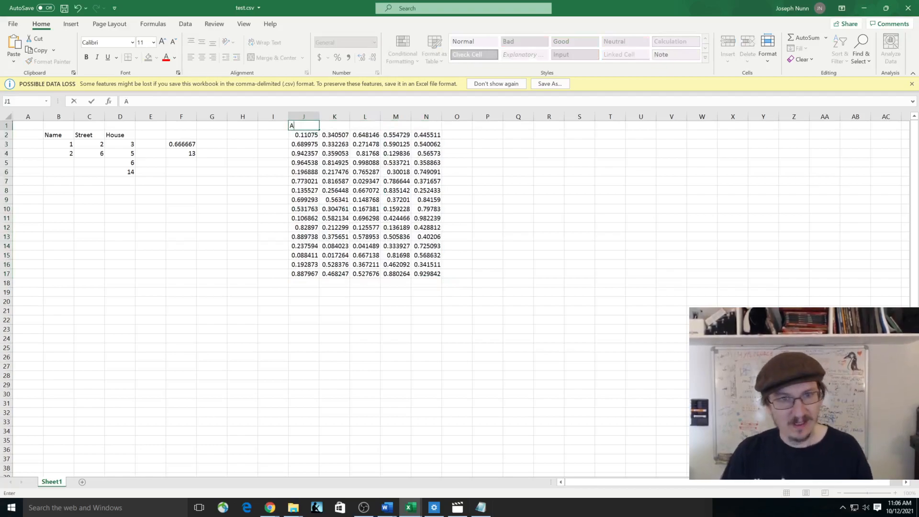
pyautogui.click(323, 126)
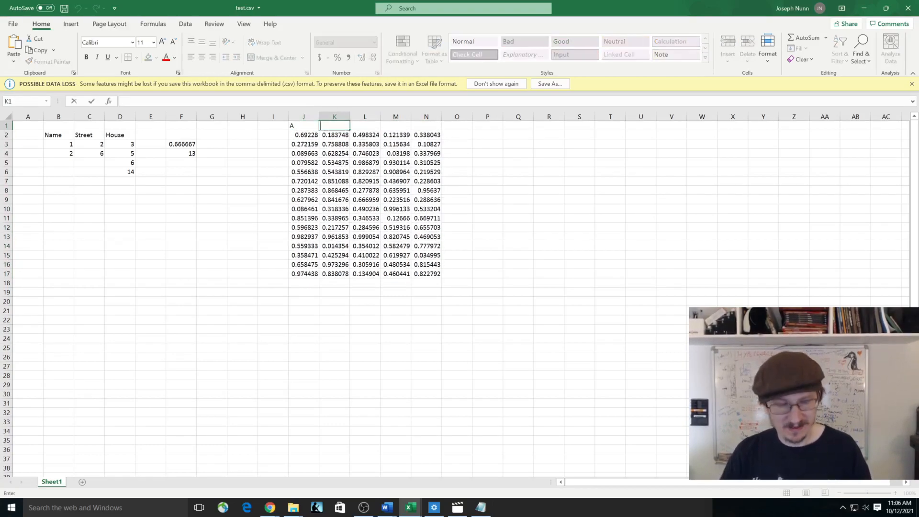
pyautogui.write('B')
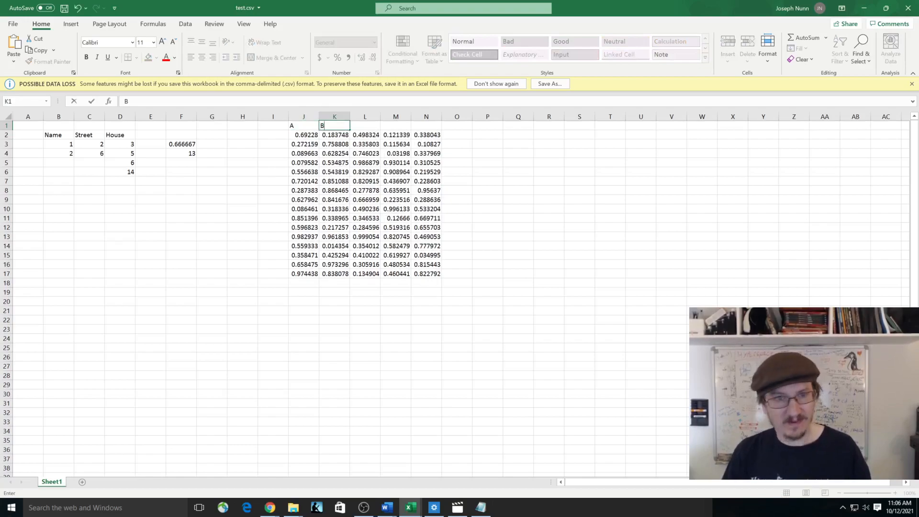
pyautogui.click(366, 125)
pyautogui.doubleClick(366, 125)
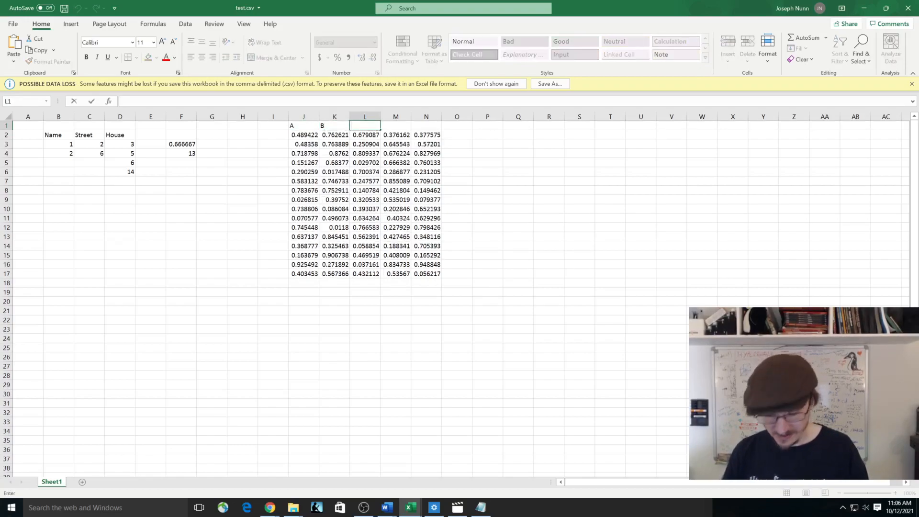
pyautogui.write('C')
pyautogui.click(396, 126)
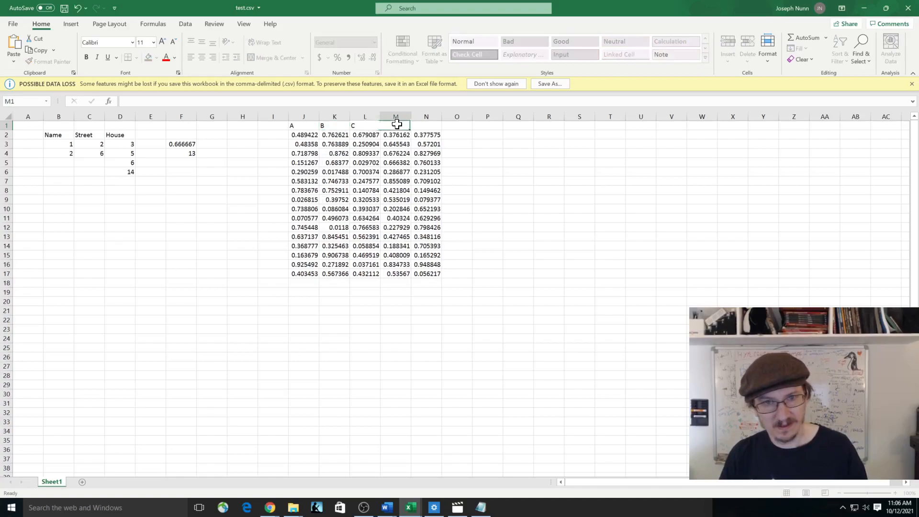
pyautogui.doubleClick(396, 126)
pyautogui.write('D')
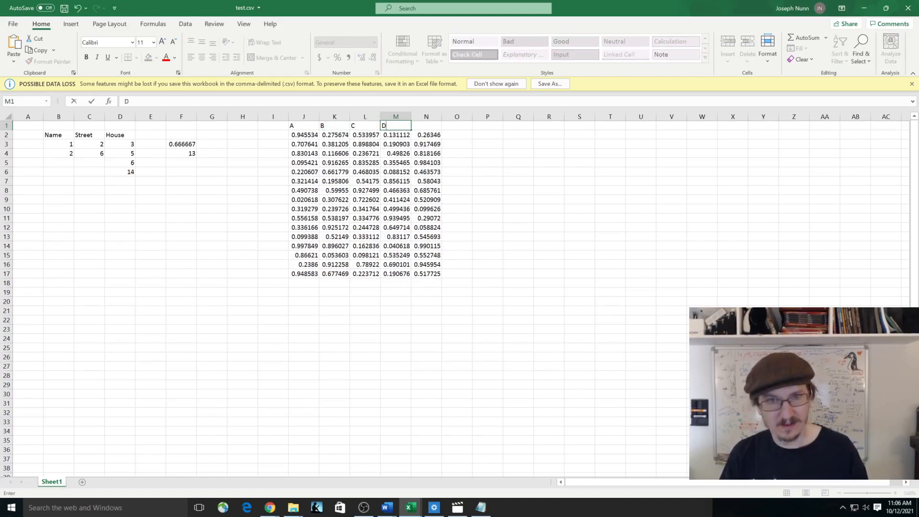
pyautogui.click(429, 126)
pyautogui.doubleClick(429, 126)
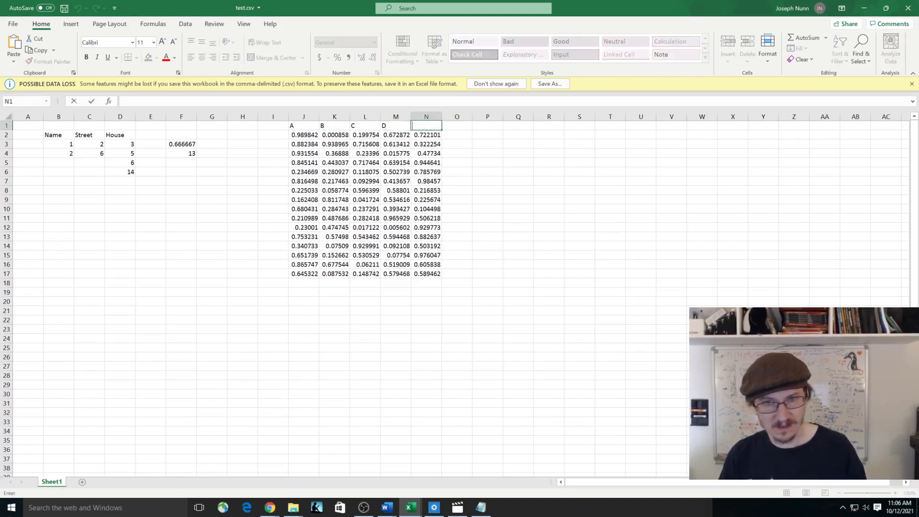
pyautogui.write('E')
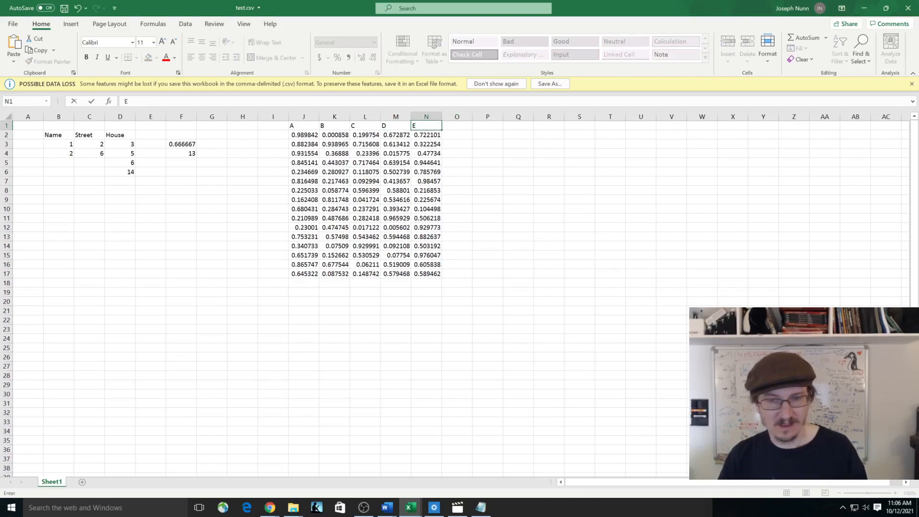
pyautogui.click(406, 322)
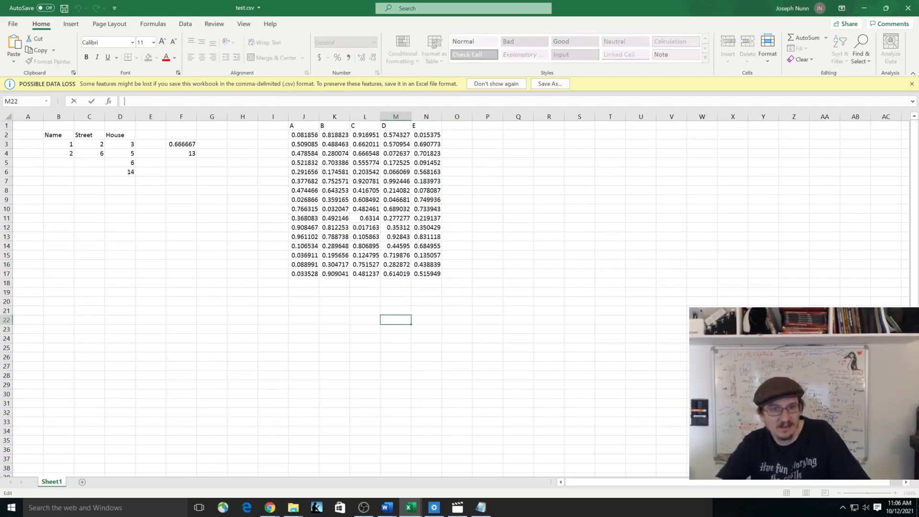
pyautogui.click(263, 272)
pyautogui.moveTo(261, 298); pyautogui.dragTo(261, 295)
pyautogui.click(261, 295)
pyautogui.click(235, 290)
pyautogui.click(232, 271)
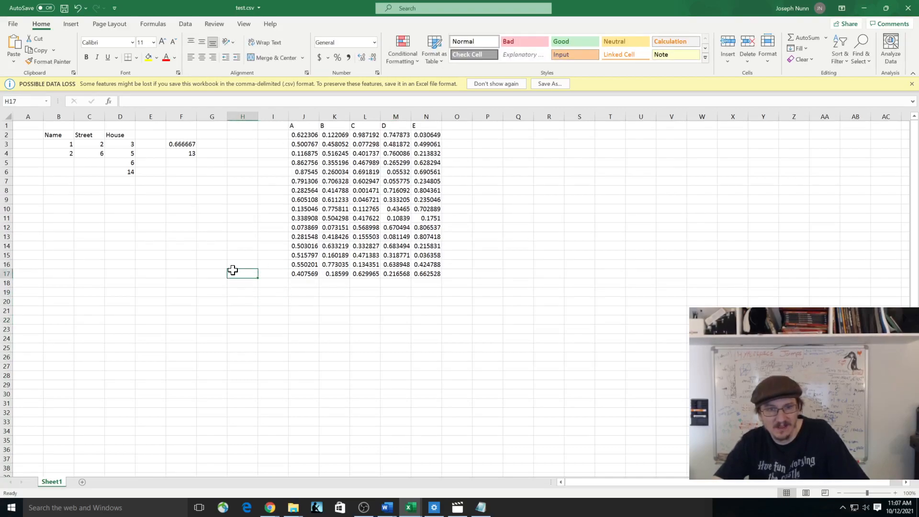
pyautogui.click(323, 127)
pyautogui.click(372, 125)
pyautogui.click(407, 126)
pyautogui.click(263, 138)
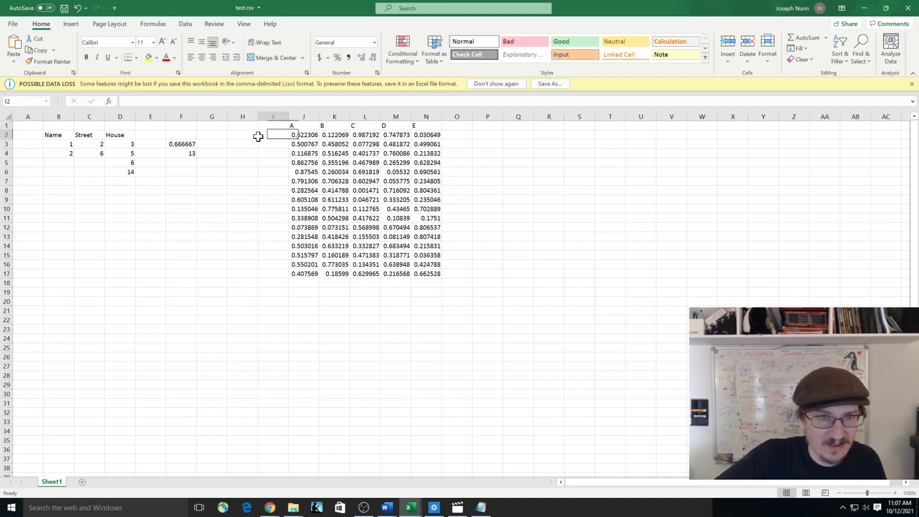
pyautogui.keyDown('shift'); pyautogui.click(273, 278); pyautogui.keyUp('shift')
pyautogui.rightClick(274, 278)
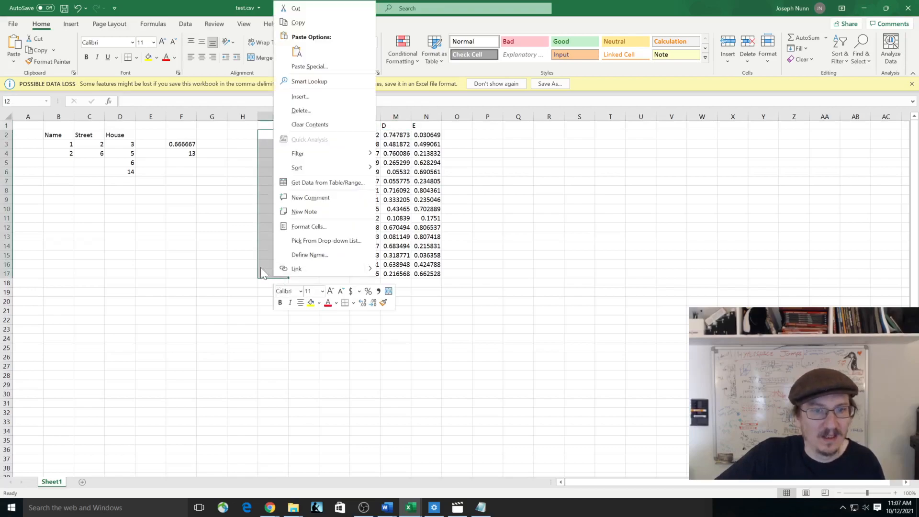
pyautogui.press('Escape')
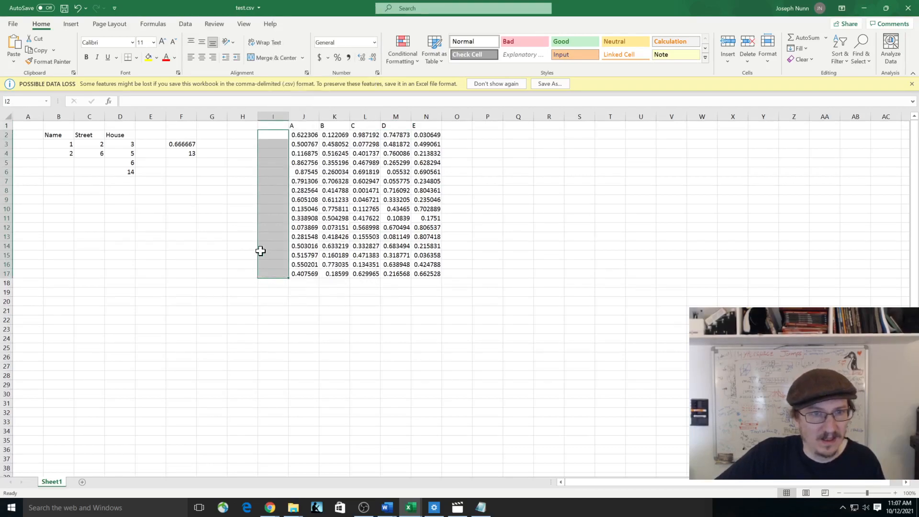
# Enter 1 in cell I2 beside the first row of random numbers.
pyautogui.click(278, 136)
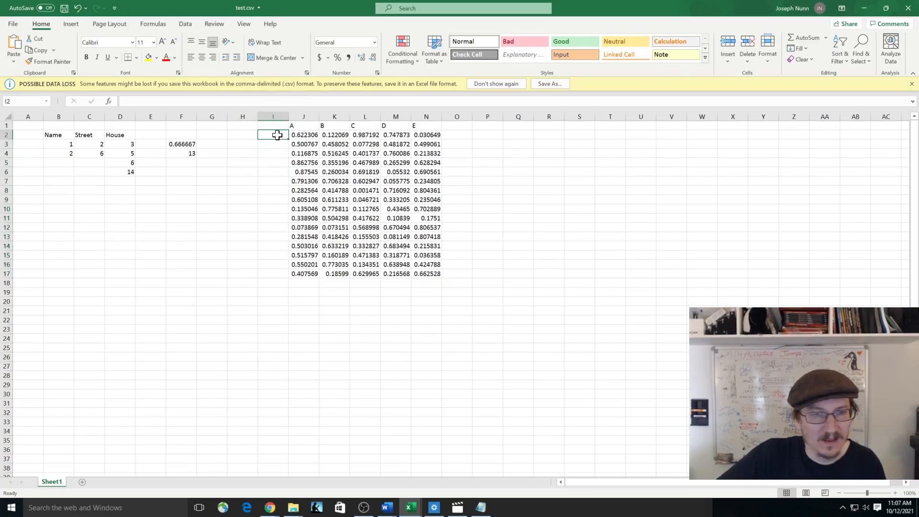
pyautogui.press('BackSpace')
pyautogui.write('1')
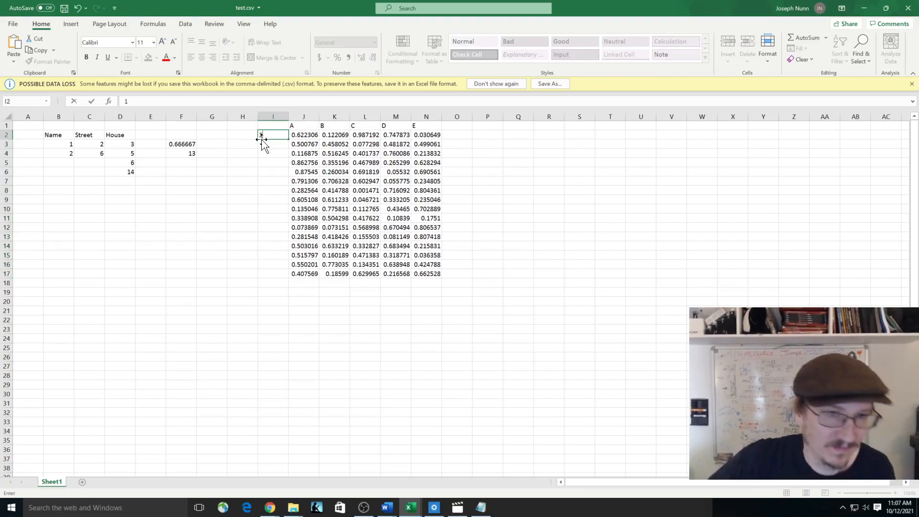
pyautogui.press('Return')
# Enter the formula =I2+1 in cell I3 to number the second row from the cell above.
pyautogui.press('F2')
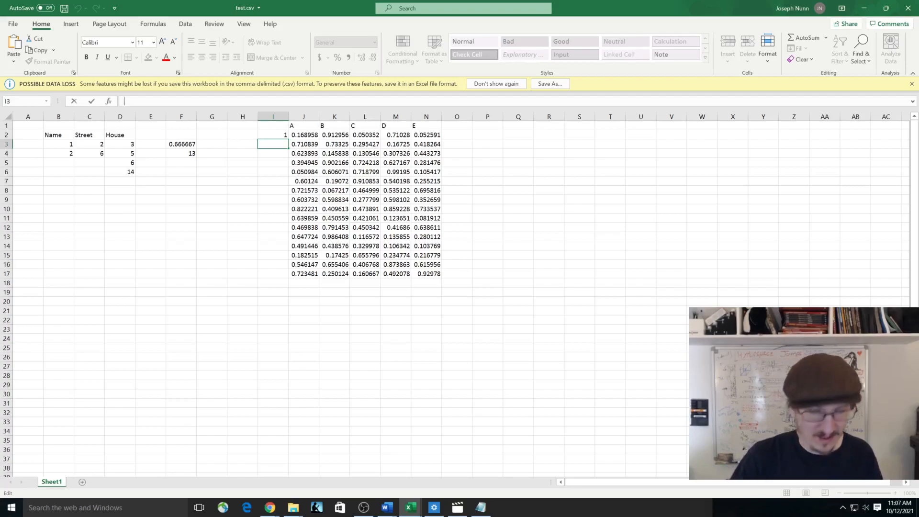
pyautogui.write('=')
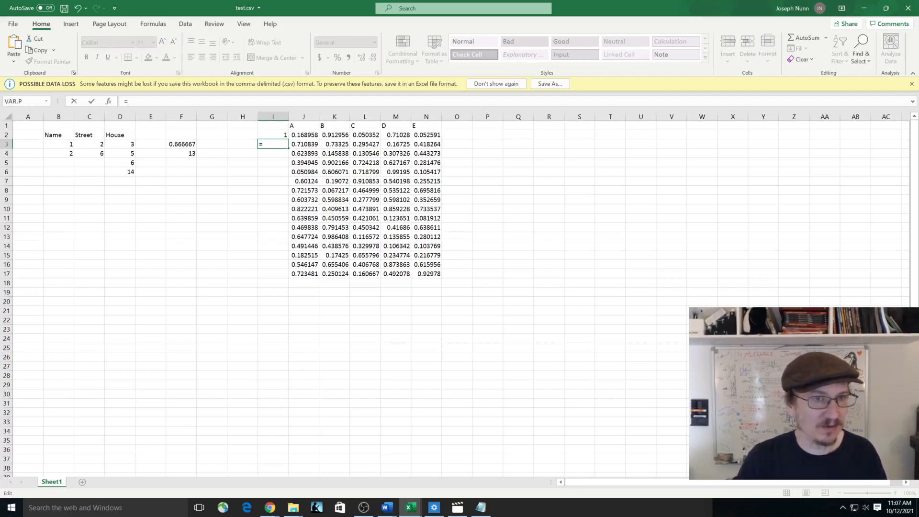
pyautogui.click(279, 135)
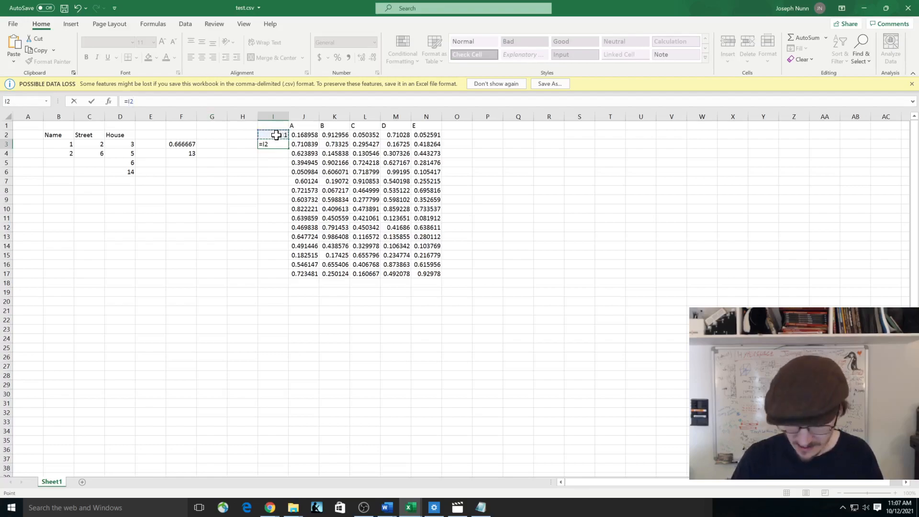
pyautogui.write('+')
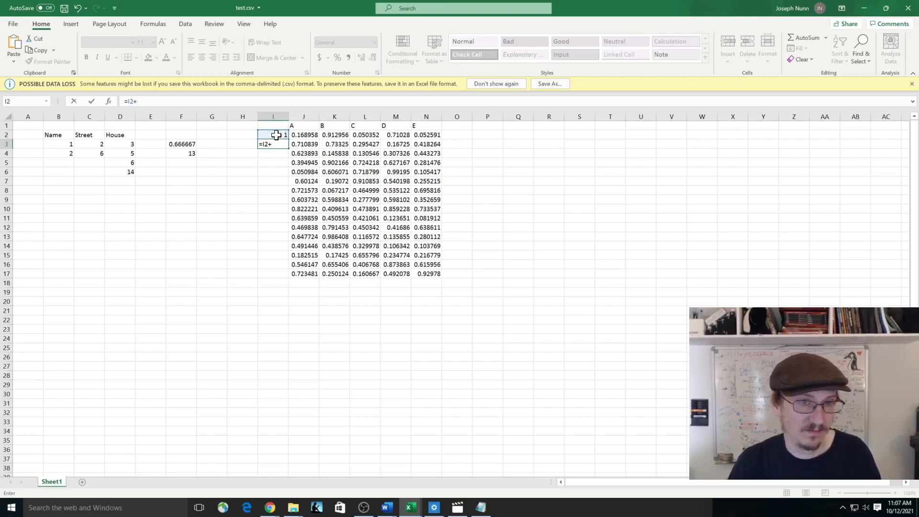
pyautogui.write('1')
pyautogui.press('Return')
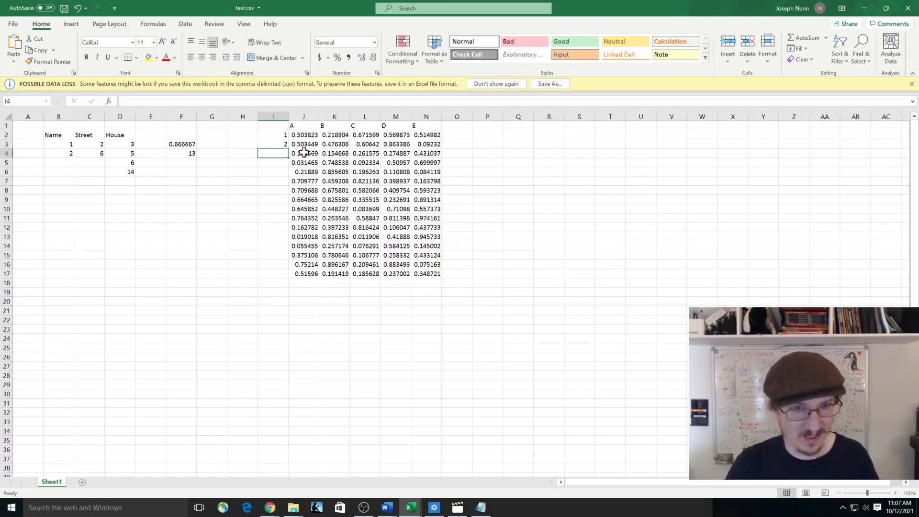
# Examine the formula in cell I3 and the cell it refers to.
pyautogui.click(273, 144)
pyautogui.click(144, 101)
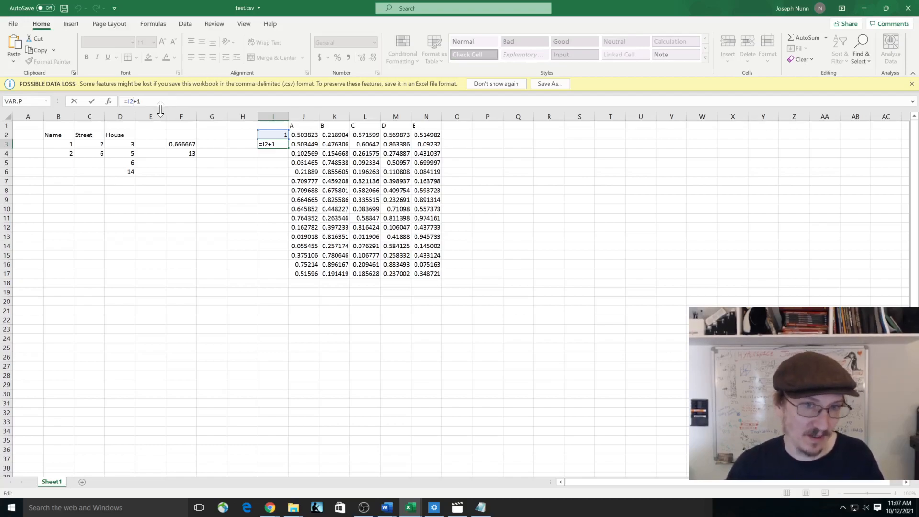
pyautogui.click(266, 143)
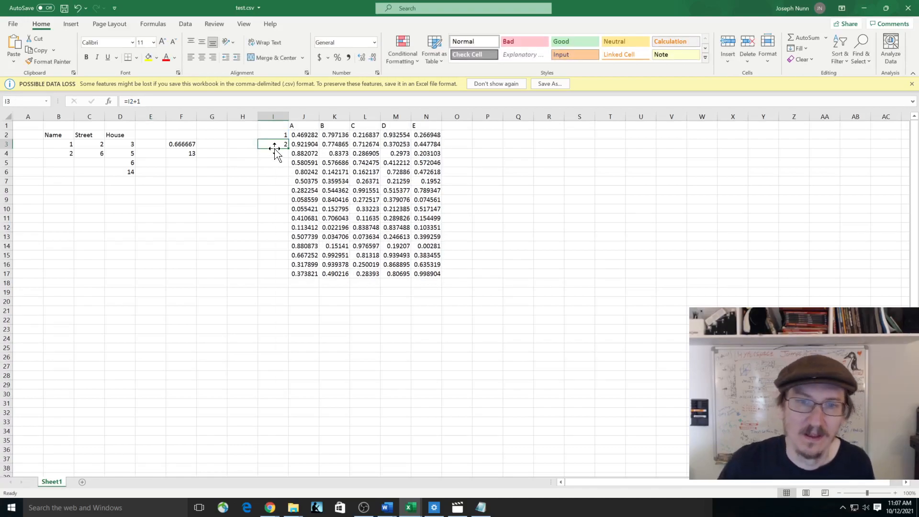
# Insert the statistical AVERAGE function in cell J19 with the range J2:J18 as its argument.
pyautogui.click(543, 293)
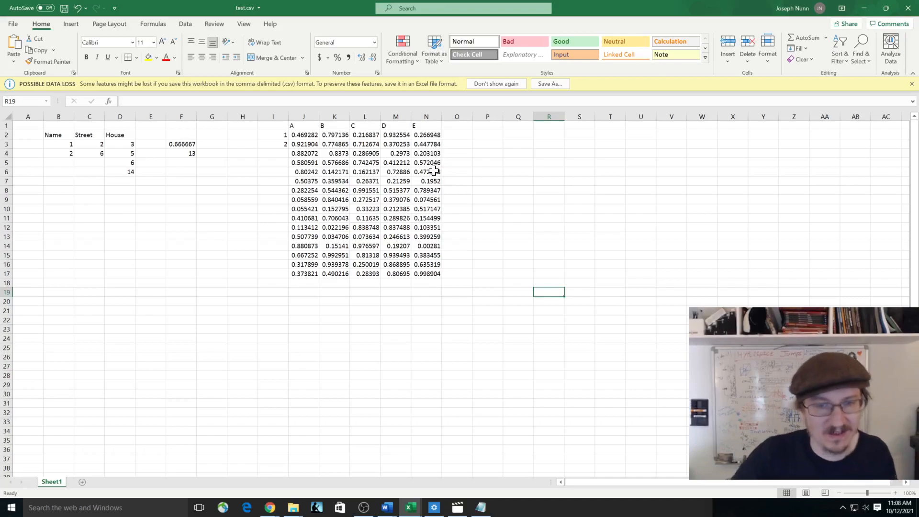
pyautogui.click(431, 292)
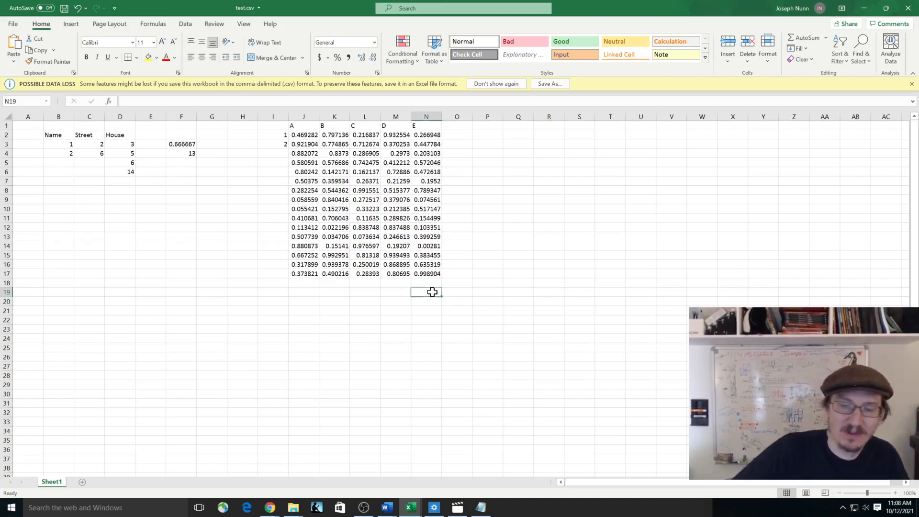
pyautogui.click(302, 294)
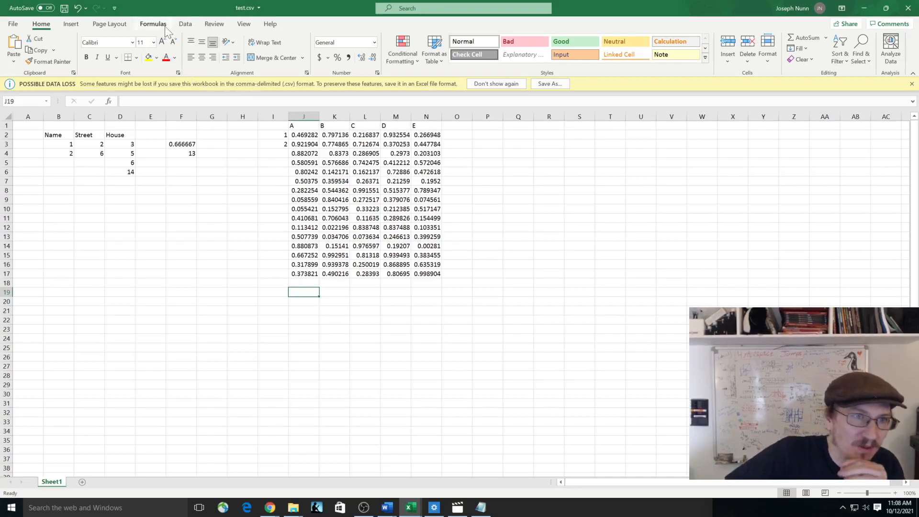
pyautogui.click(153, 24)
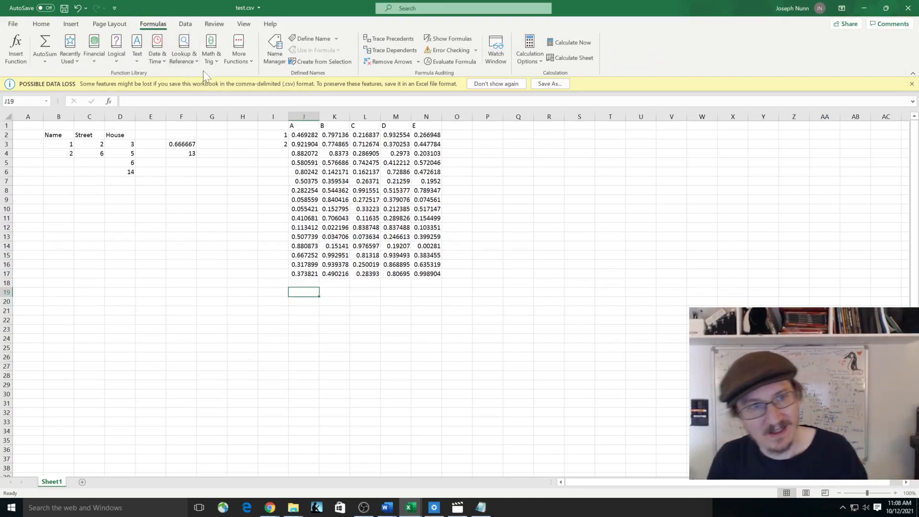
pyautogui.click(231, 59)
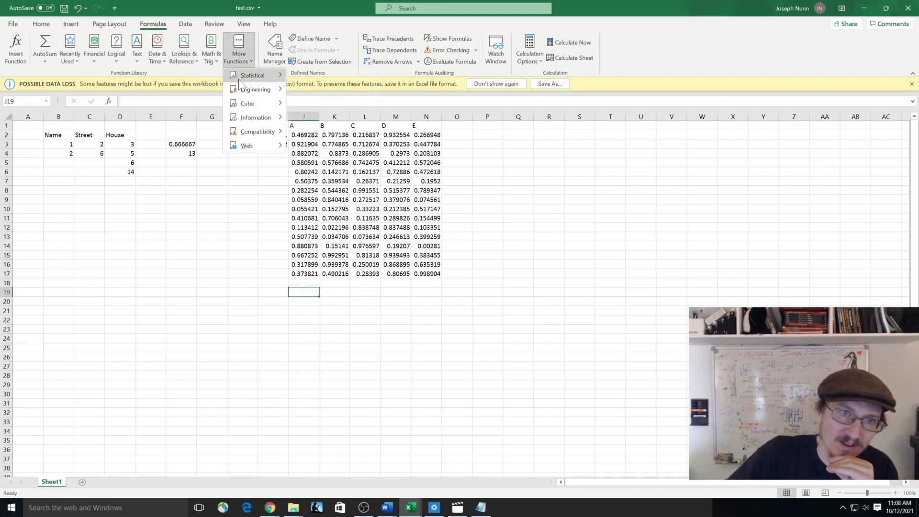
pyautogui.moveTo(239, 79)
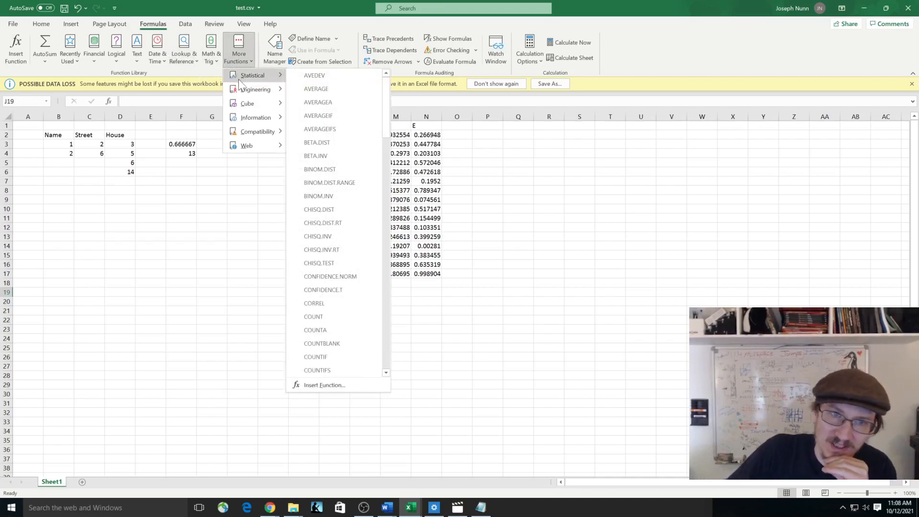
pyautogui.click(335, 91)
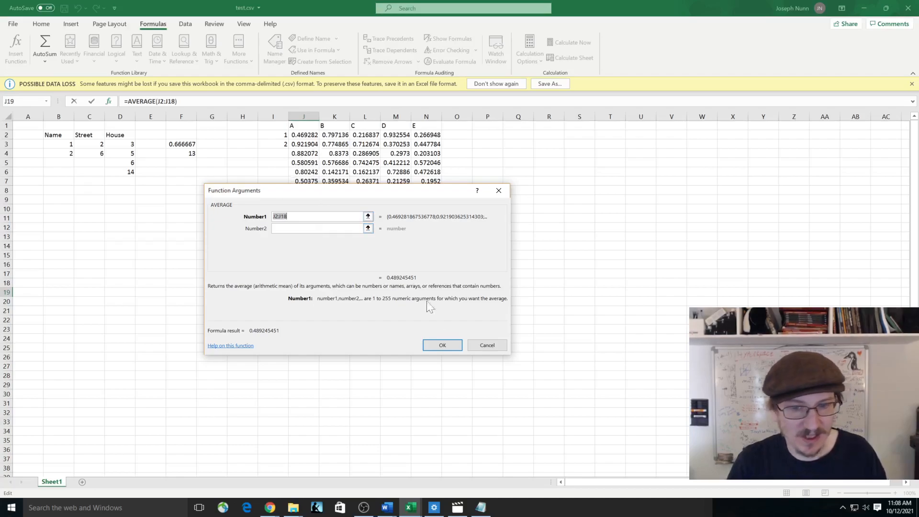
pyautogui.click(456, 345)
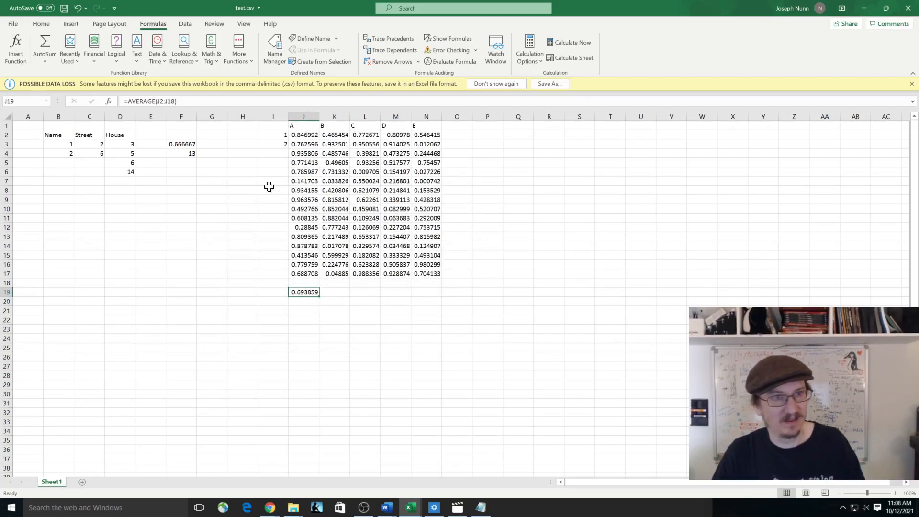
pyautogui.click(209, 101)
pyautogui.hotkey('ctrl', 'a')
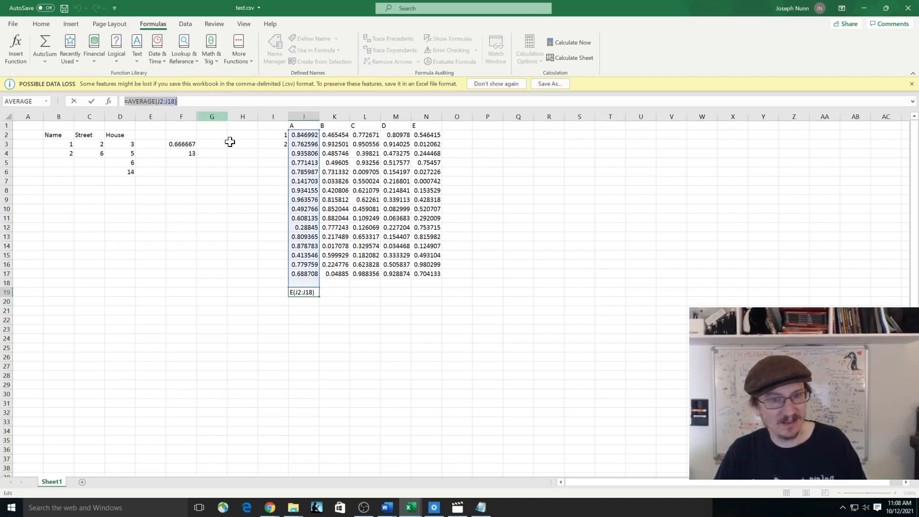
pyautogui.click(316, 309)
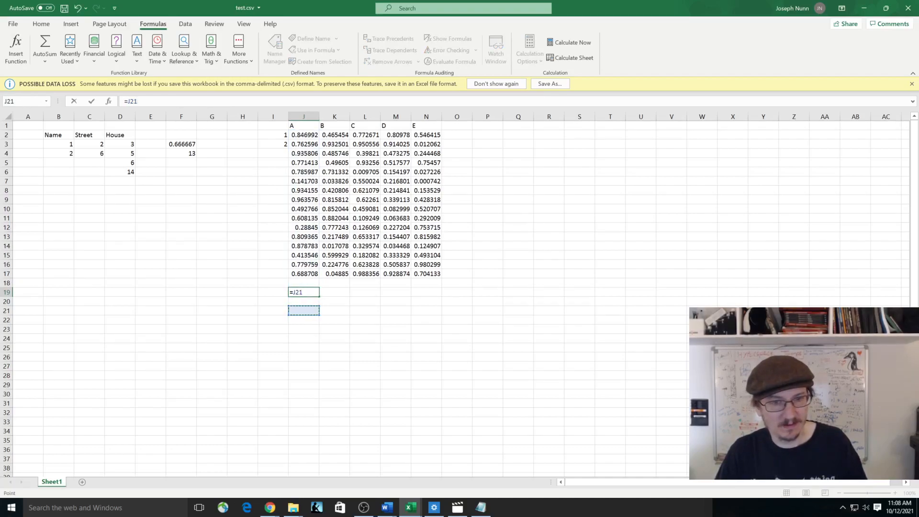
pyautogui.press('Escape')
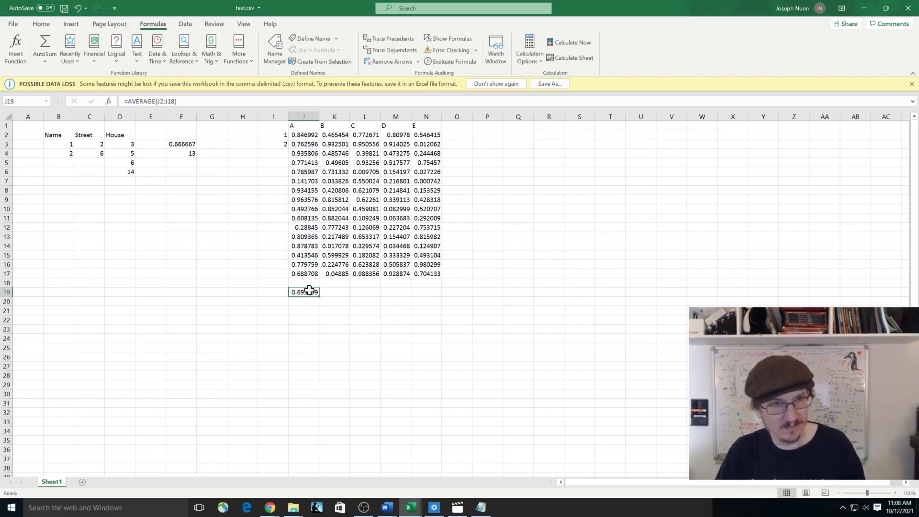
# Copy the AVERAGE formula from cell J19 and paste it into K19 to average the second column.
pyautogui.rightClick(310, 290)
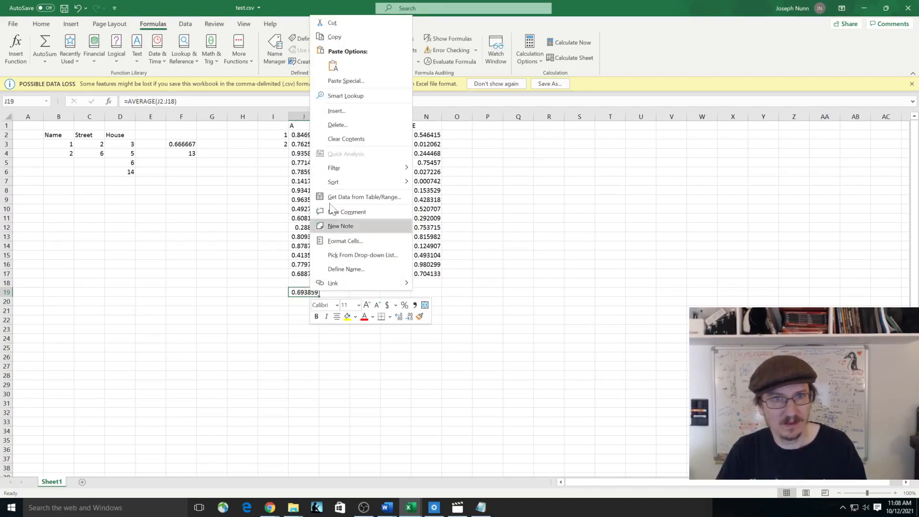
pyautogui.click(351, 37)
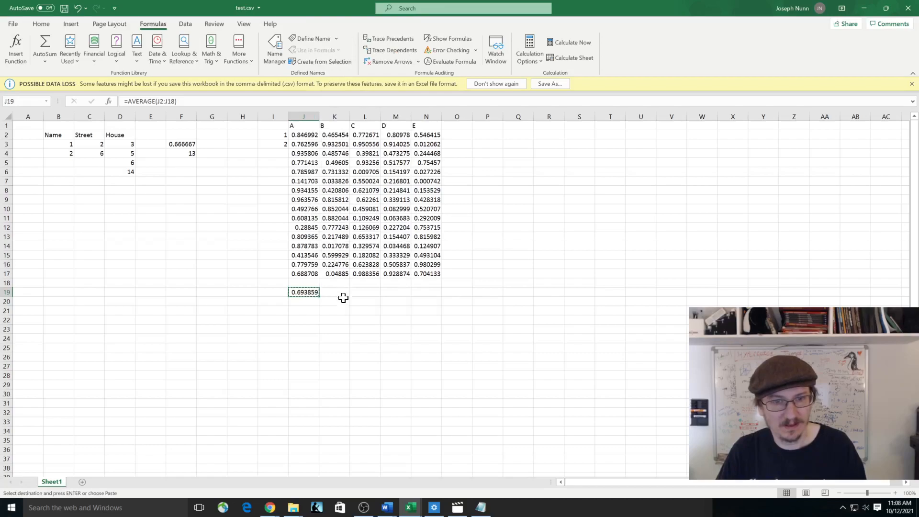
pyautogui.rightClick(341, 292)
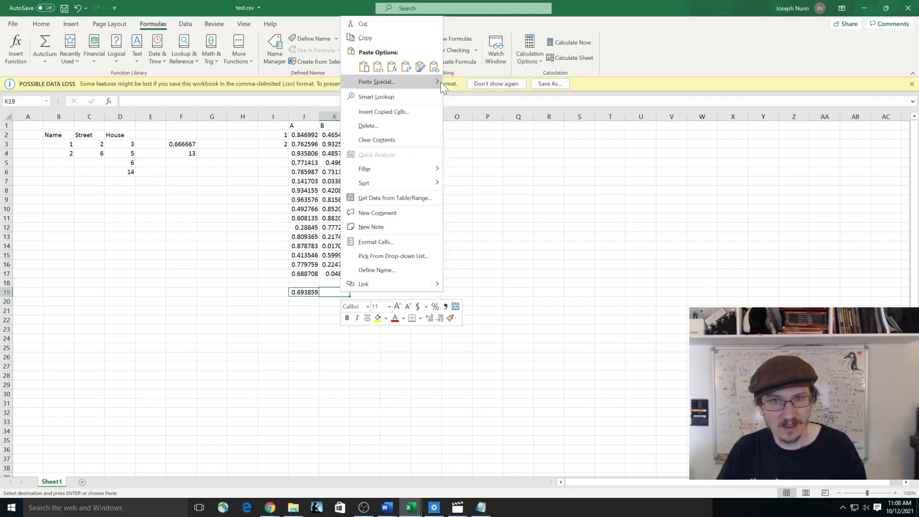
pyautogui.moveTo(441, 82)
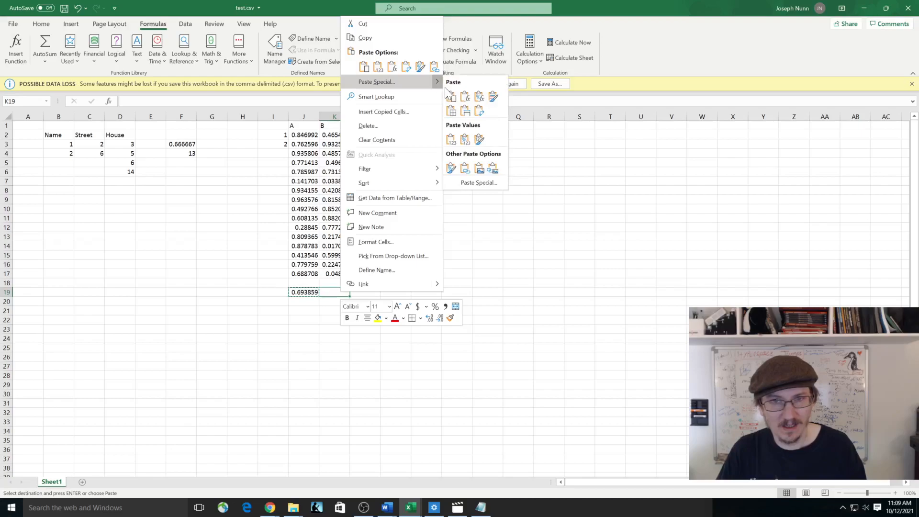
pyautogui.click(451, 98)
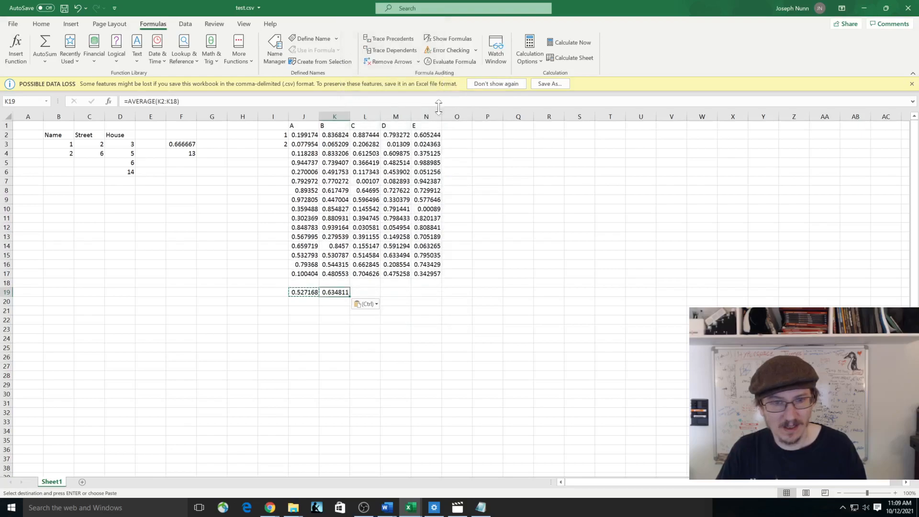
pyautogui.click(398, 322)
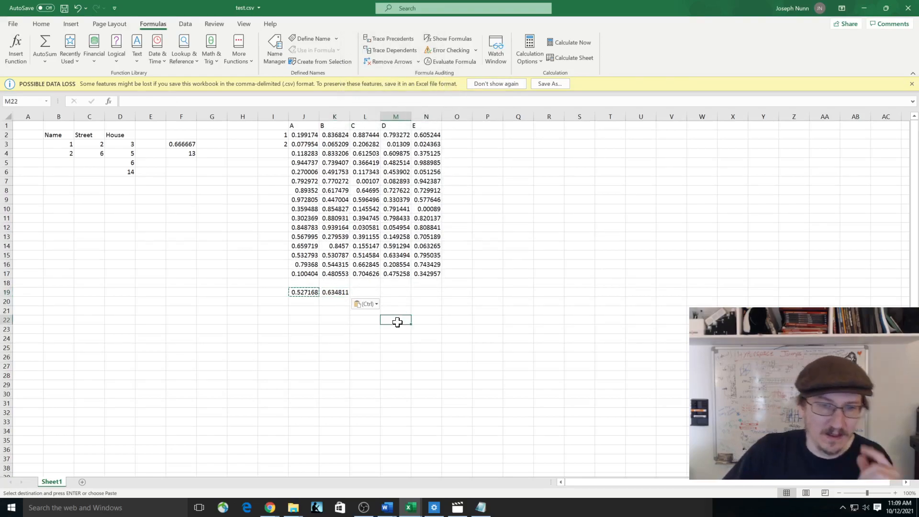
# Compare the ranges referenced by the average formulas in cells J19 and K19.
pyautogui.click(332, 294)
pyautogui.press('Left')
pyautogui.click(335, 293)
pyautogui.click(315, 294)
pyautogui.click(335, 295)
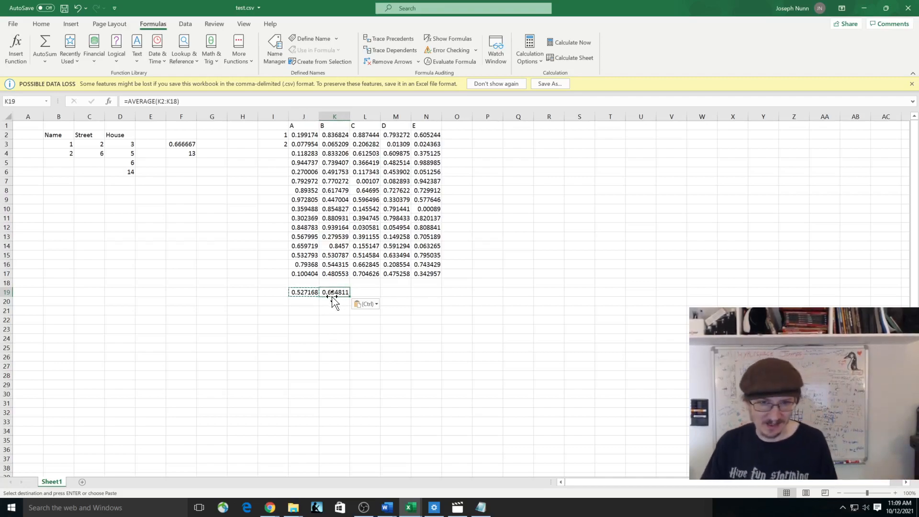
# Paste the copied AVERAGE formula into cells L19, M19 and N19 to average the remaining columns.
pyautogui.click(365, 294)
pyautogui.hotkey('ctrl', 'v')
pyautogui.click(406, 297)
pyautogui.hotkey('ctrl', 'v')
pyautogui.click(440, 294)
pyautogui.hotkey('ctrl', 'v')
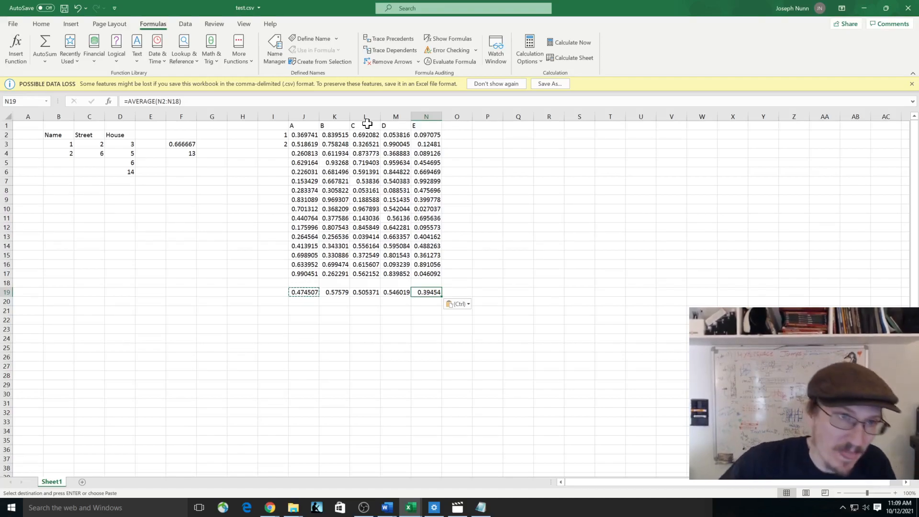
# Examine the average formulas in cells N19 and J19 and the ranges they cover.
pyautogui.click(191, 101)
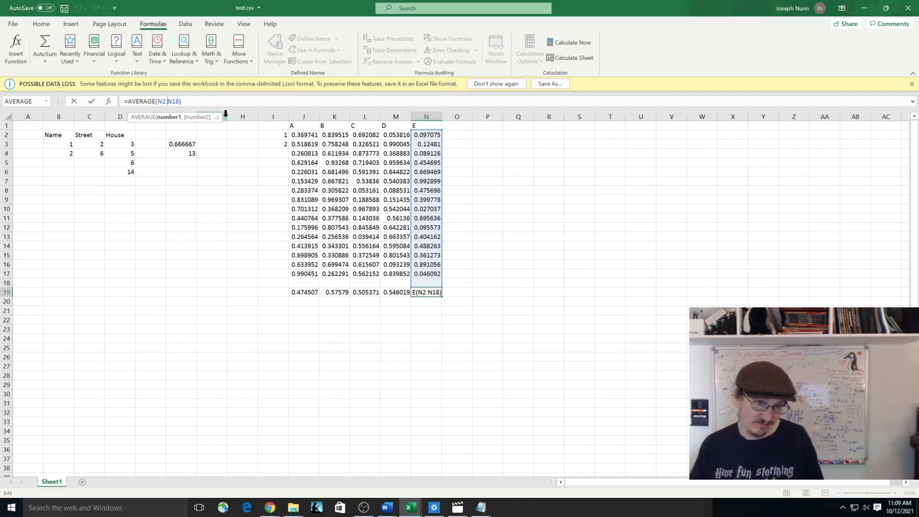
pyautogui.click(447, 329)
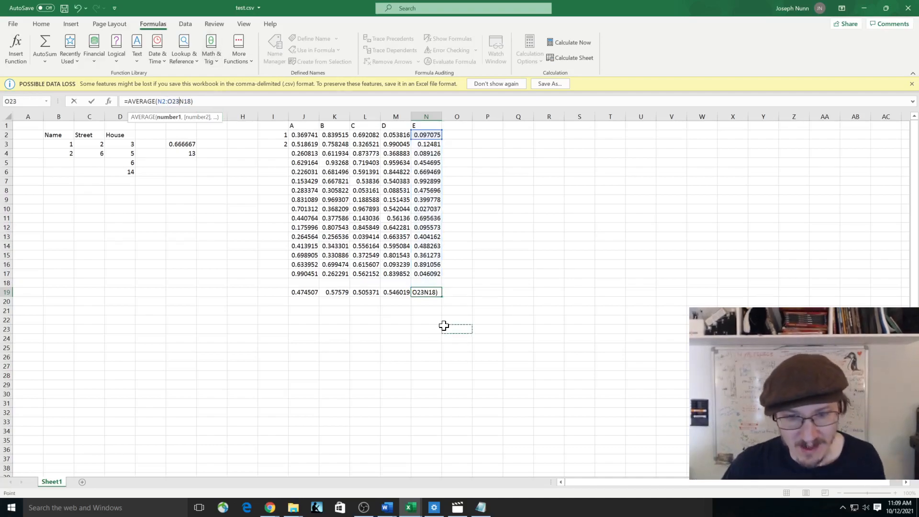
pyautogui.press('Escape')
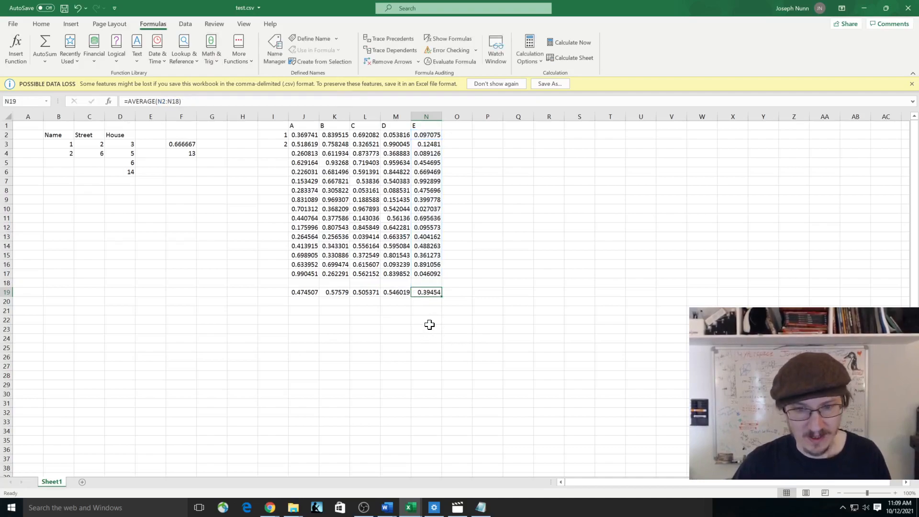
pyautogui.click(421, 300)
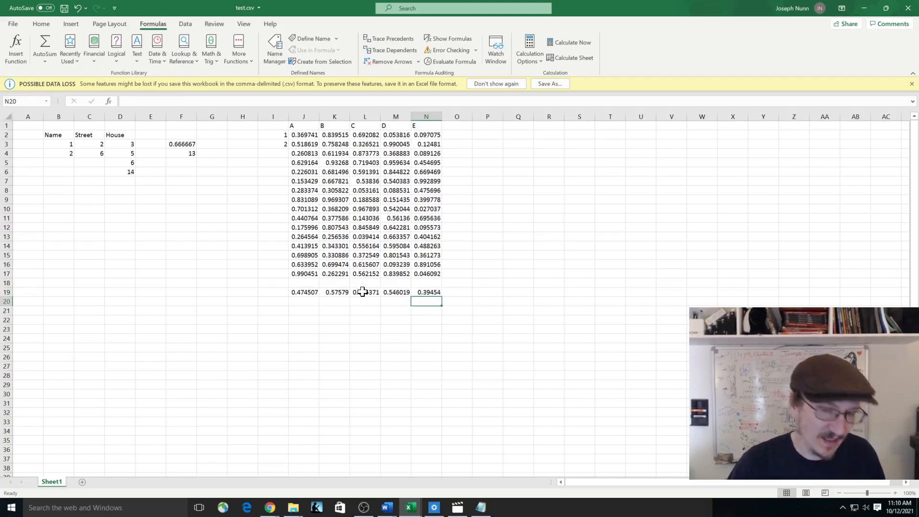
pyautogui.click(300, 294)
pyautogui.click(421, 293)
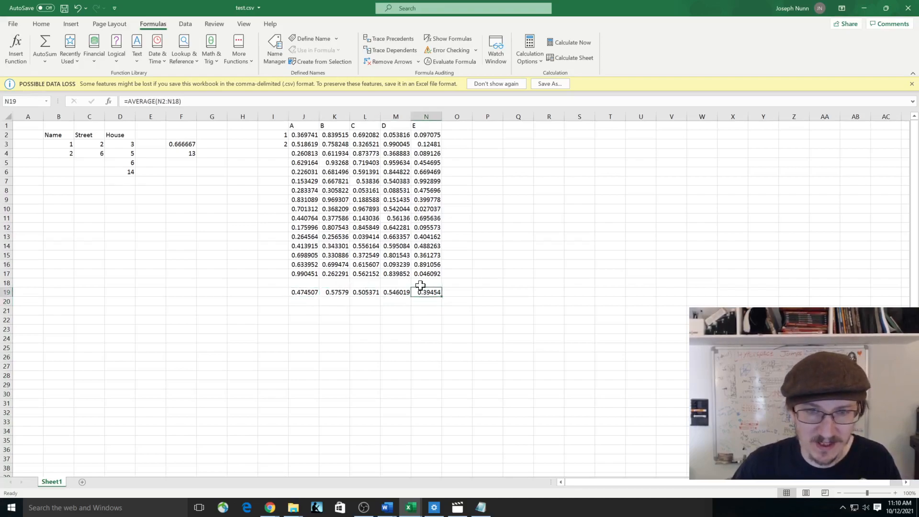
# Start the statistical STDEV.P function in cell P2, beside the first row of random numbers.
pyautogui.click(486, 136)
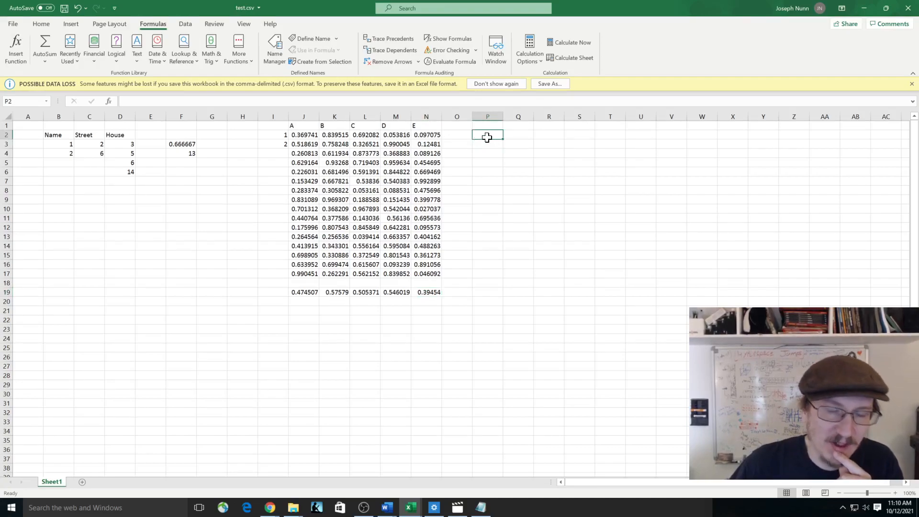
pyautogui.click(244, 50)
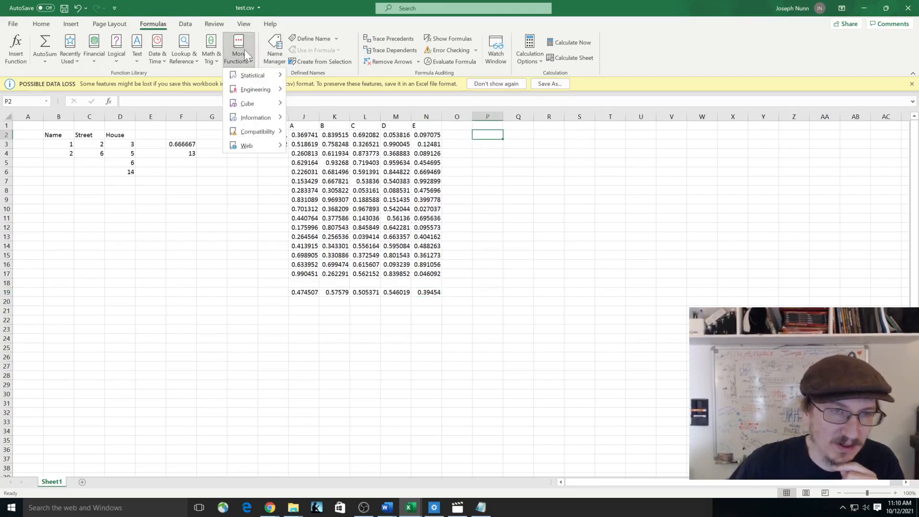
pyautogui.moveTo(253, 75)
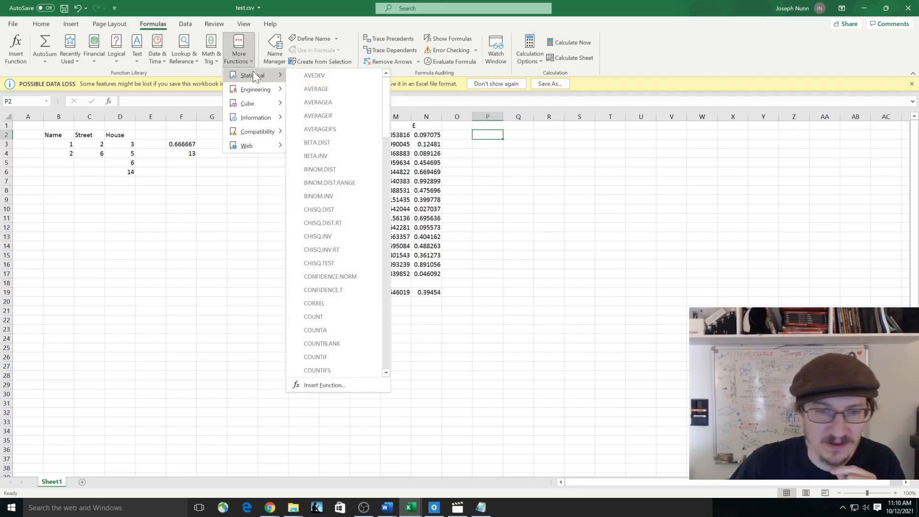
pyautogui.scroll(-7, 323, 204)
pyautogui.scroll(-15, 324, 207)
pyautogui.scroll(-2, 327, 194)
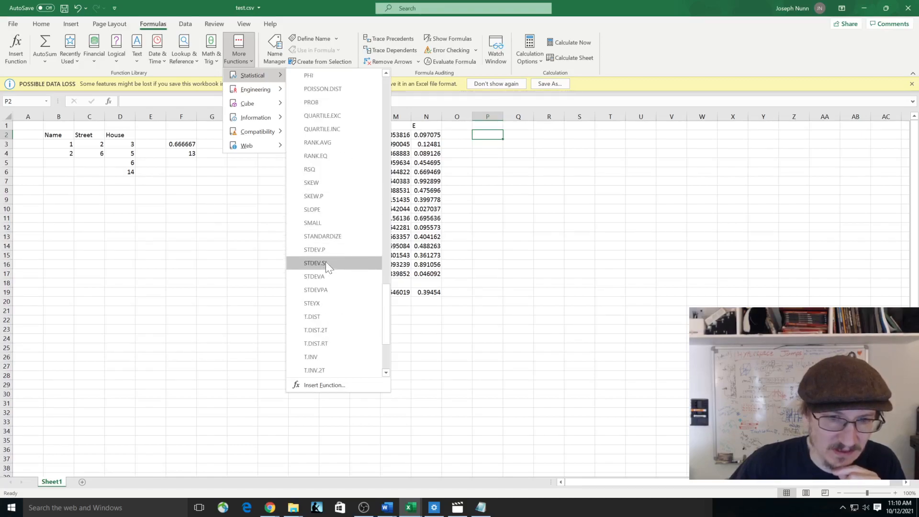
pyautogui.moveTo(331, 249)
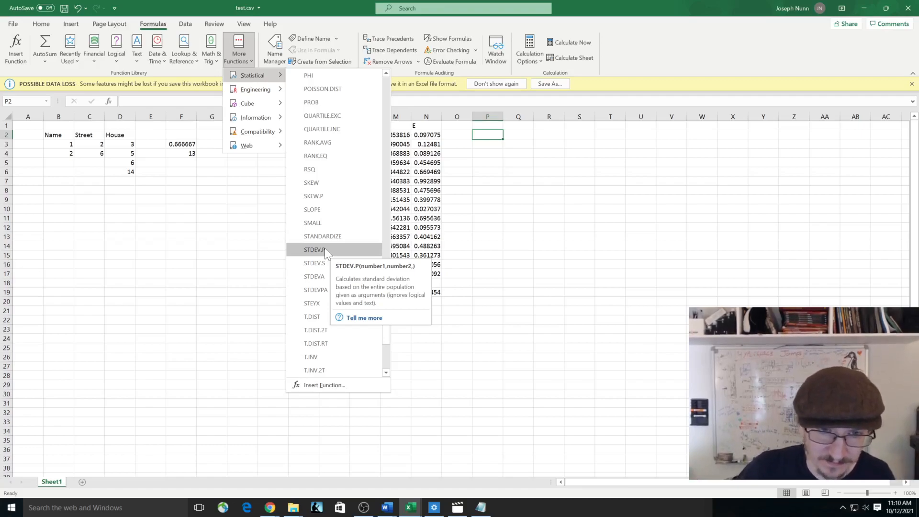
pyautogui.click(325, 250)
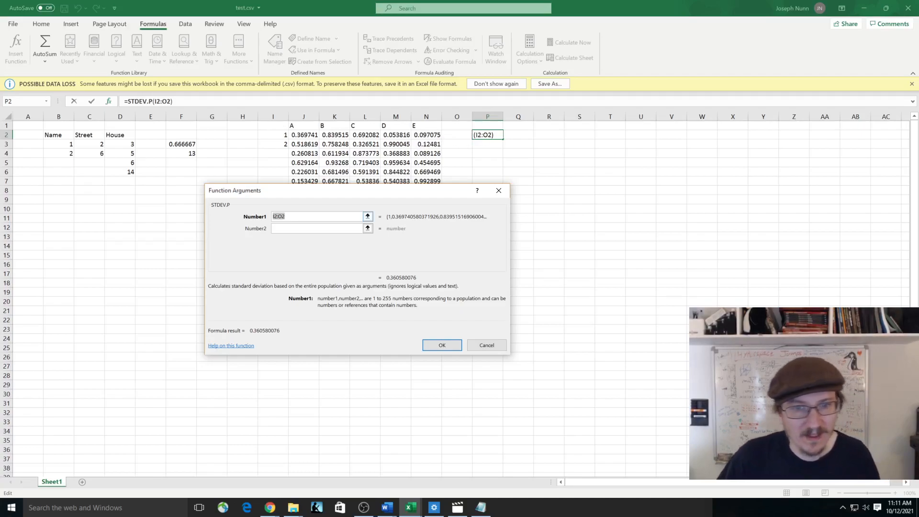
# Set the Number1 argument of STDEV.P to J2:N2 and accept the function.
pyautogui.click(292, 229)
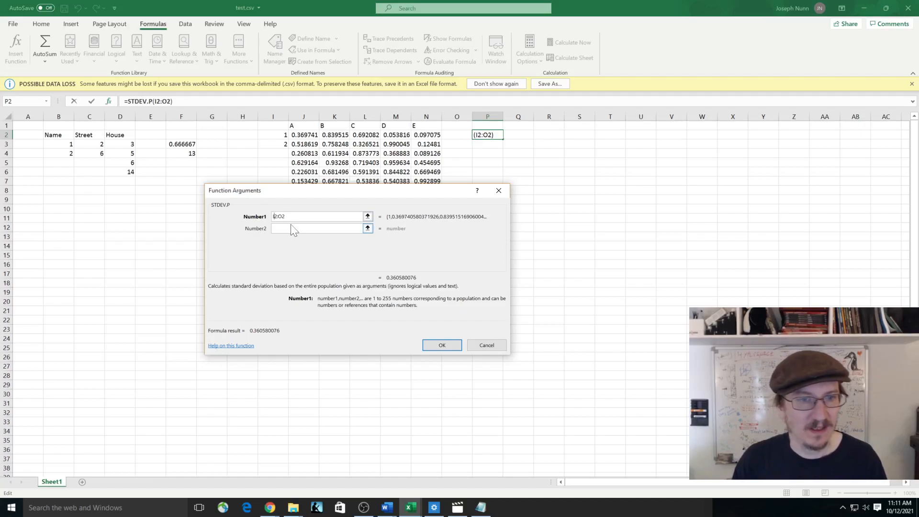
pyautogui.press('Delete')
pyautogui.write('j')
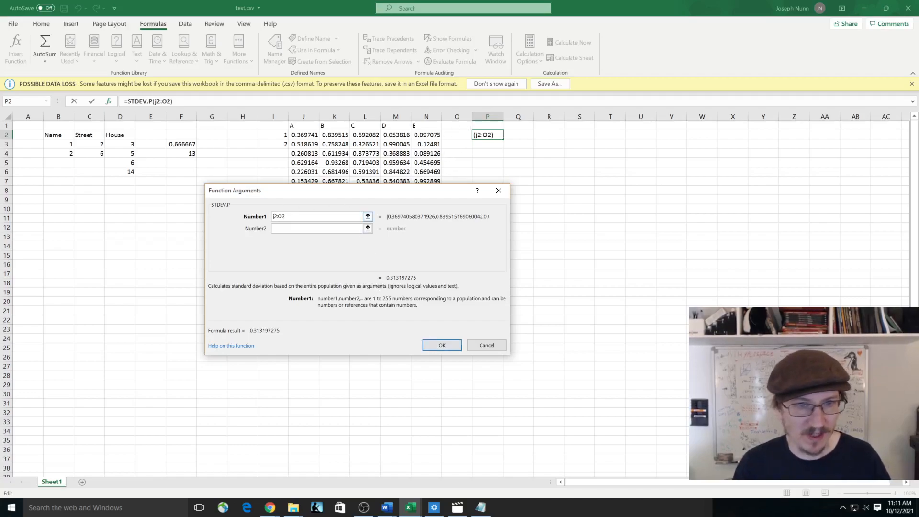
pyautogui.click(282, 217)
pyautogui.press('BackSpace')
pyautogui.write('n')
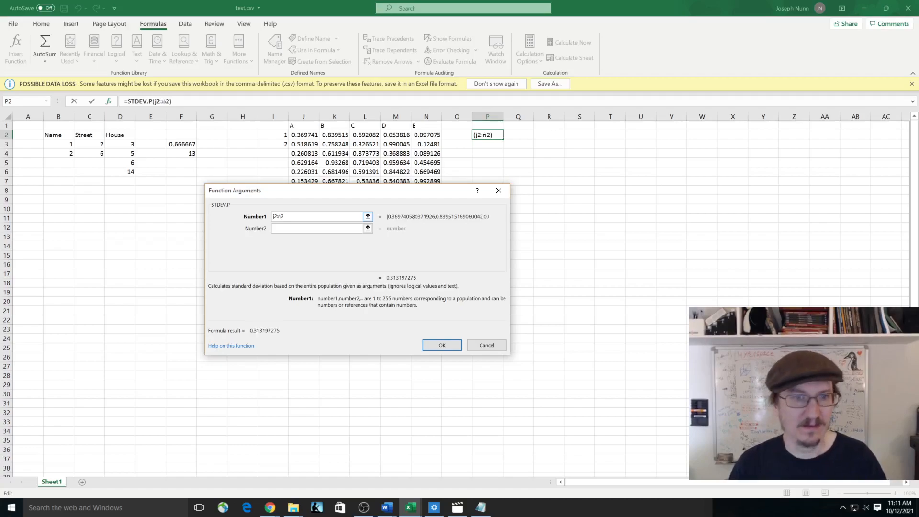
pyautogui.click(433, 344)
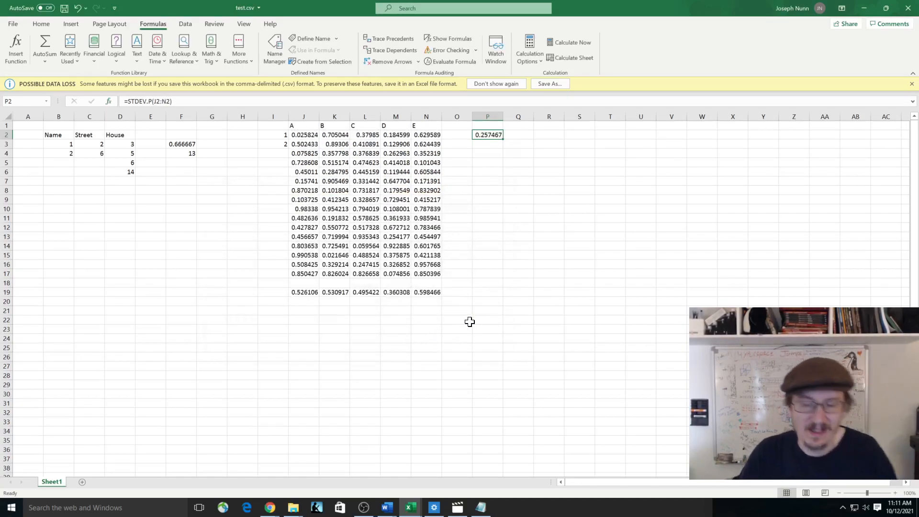
pyautogui.click(470, 322)
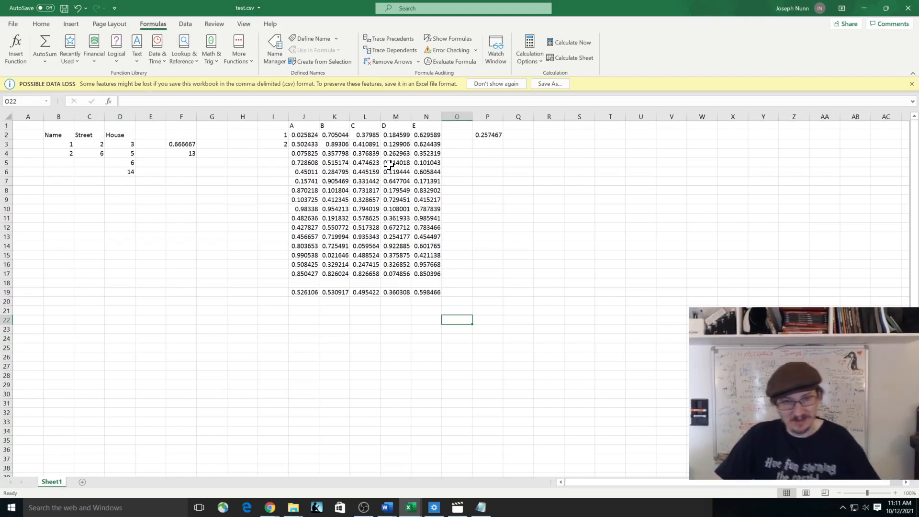
# Check the file details of test.csv, open the workbook test.xlsx and look over its sheet.
pyautogui.click(248, 7)
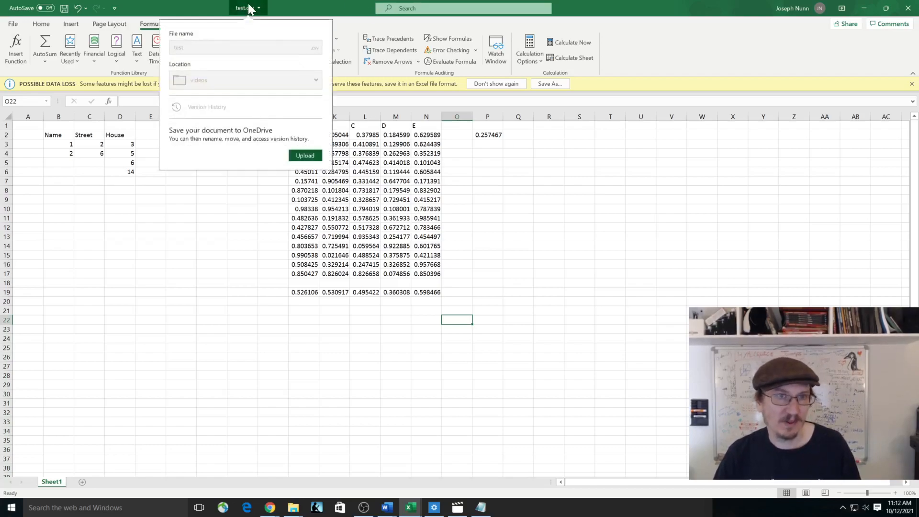
pyautogui.click(308, 1)
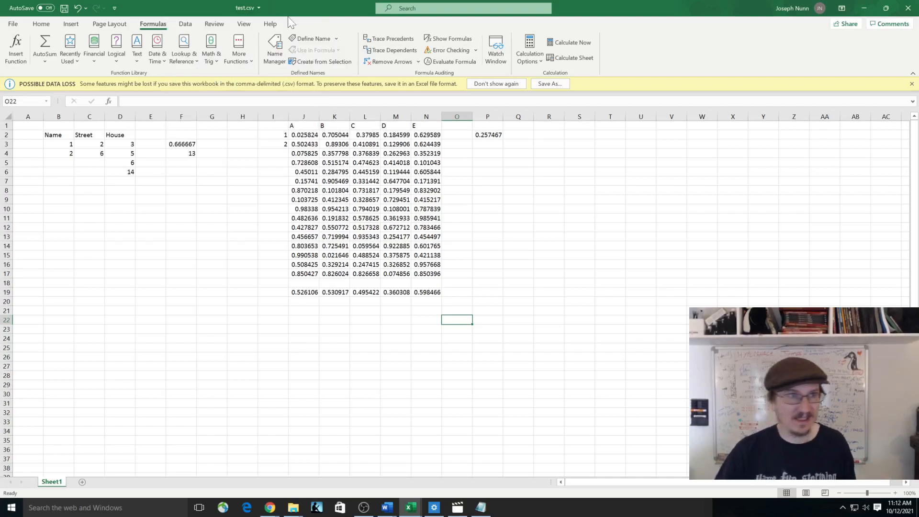
pyautogui.click(13, 24)
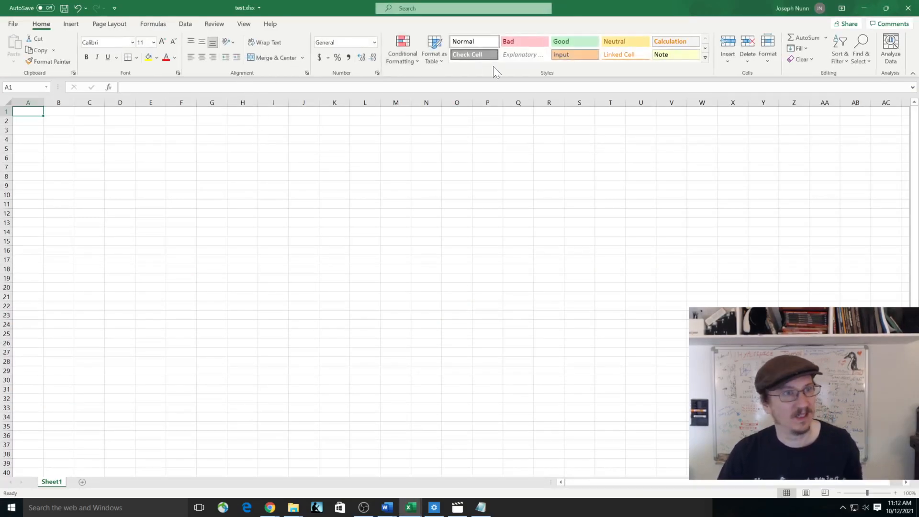
pyautogui.click(341, 205)
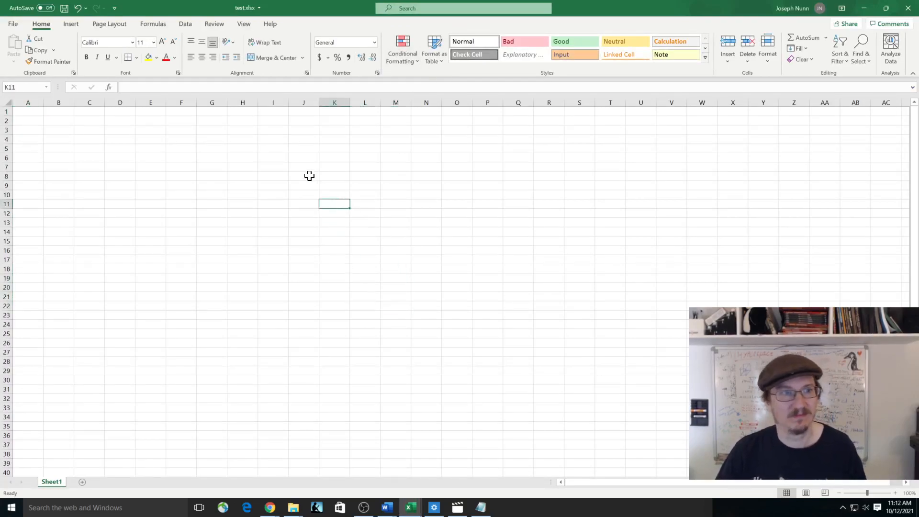
pyautogui.scroll(-4, 495, 217)
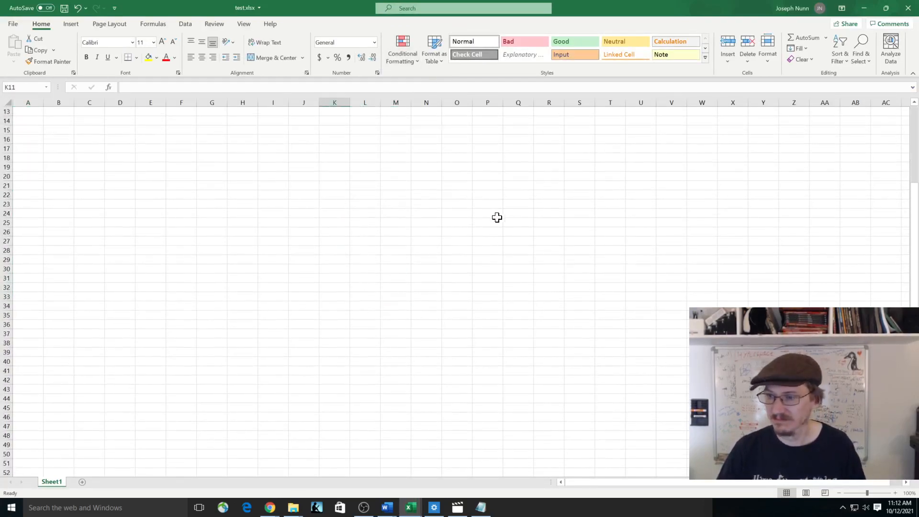
pyautogui.scroll(-4, 495, 217)
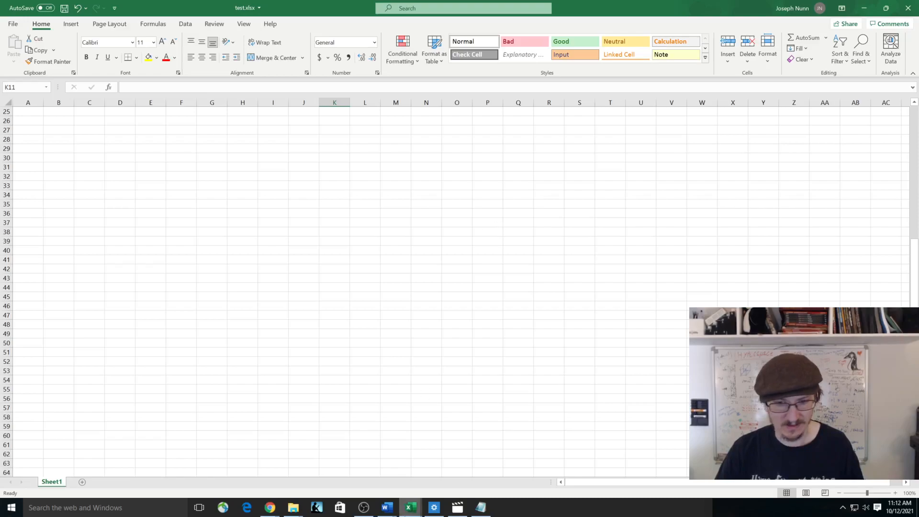
# Switch back to the test.csv workbook and bring up its insert options.
pyautogui.moveTo(411, 508)
pyautogui.click(387, 476)
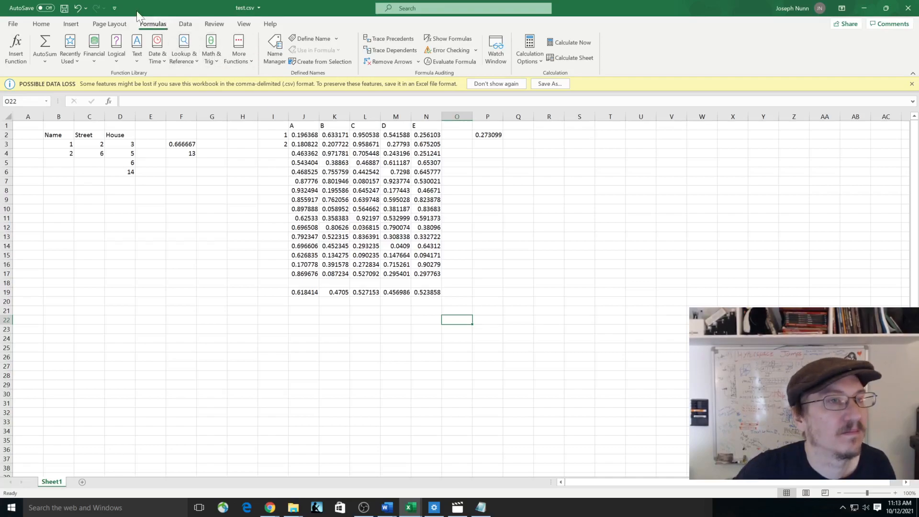
pyautogui.click(71, 24)
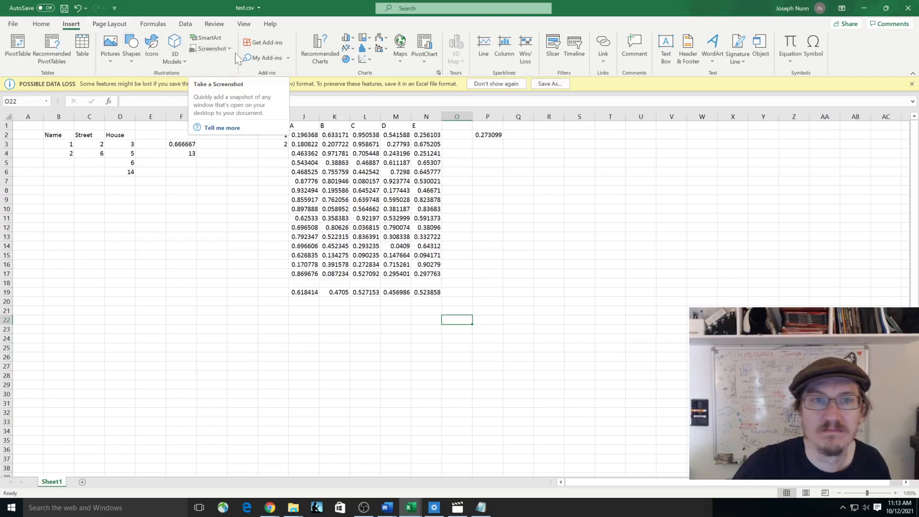
pyautogui.click(352, 60)
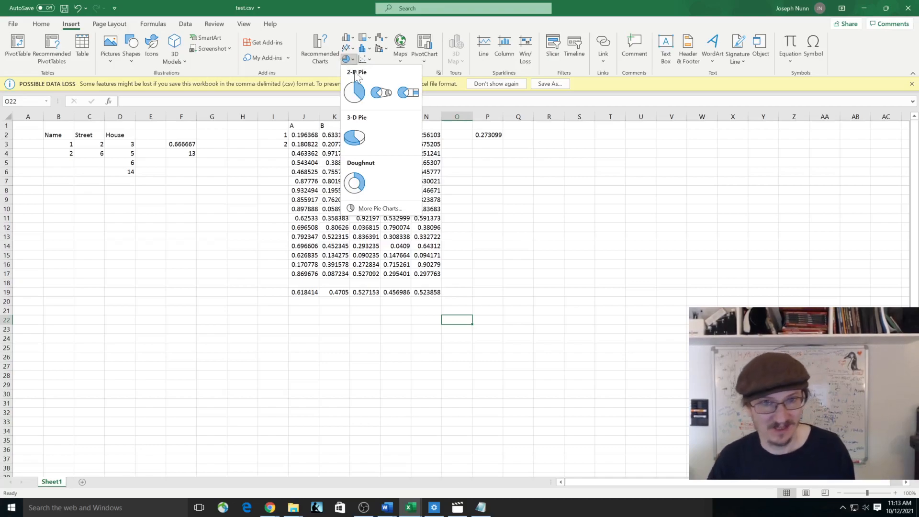
pyautogui.click(357, 93)
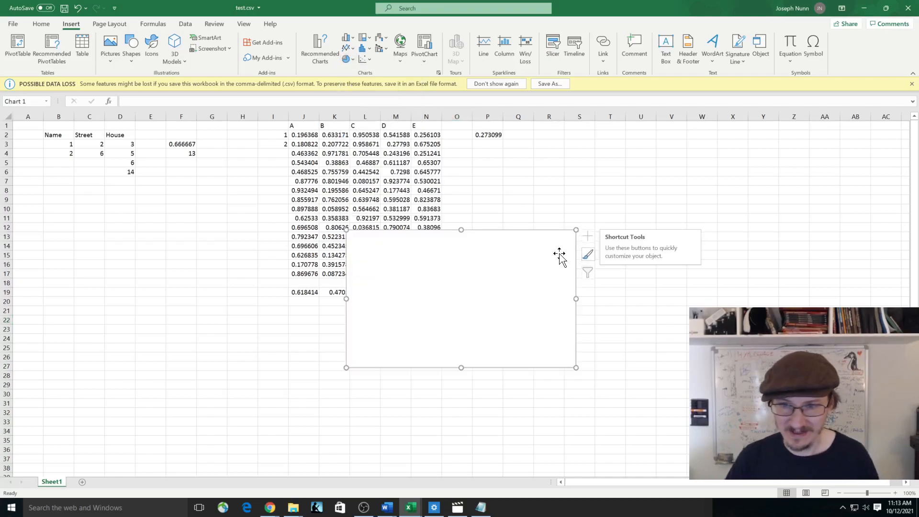
pyautogui.moveTo(562, 235); pyautogui.dragTo(731, 245)
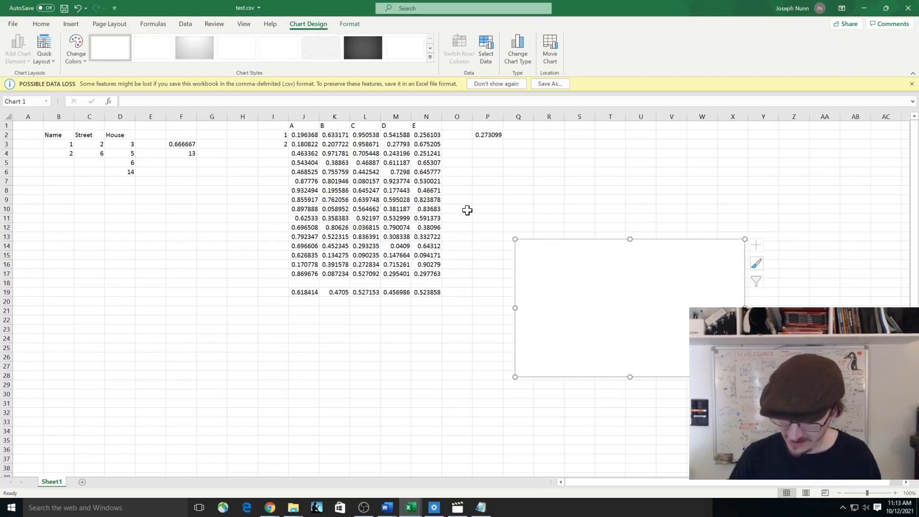
pyautogui.press('Delete')
# Insert a 2-D pie chart of the random numbers in J2:N17.
pyautogui.click(308, 134)
pyautogui.keyDown('shift'); pyautogui.click(427, 272); pyautogui.keyUp('shift')
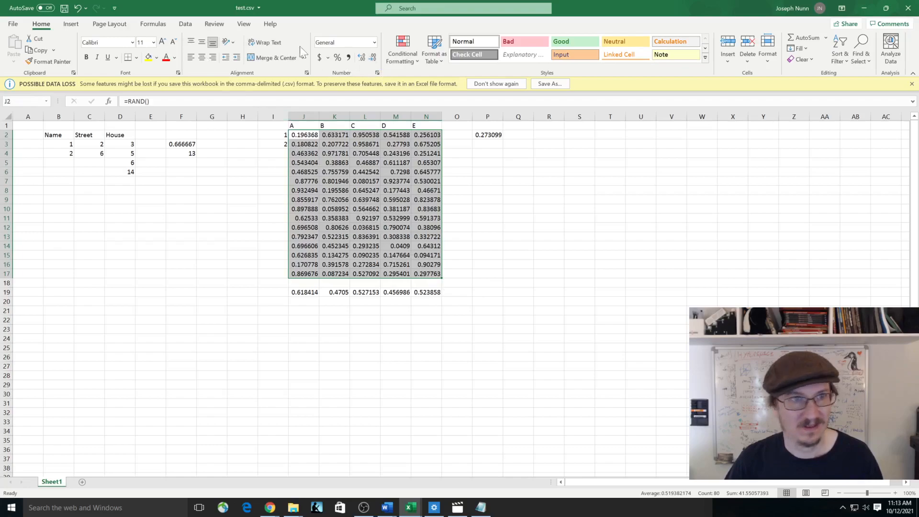
pyautogui.click(71, 23)
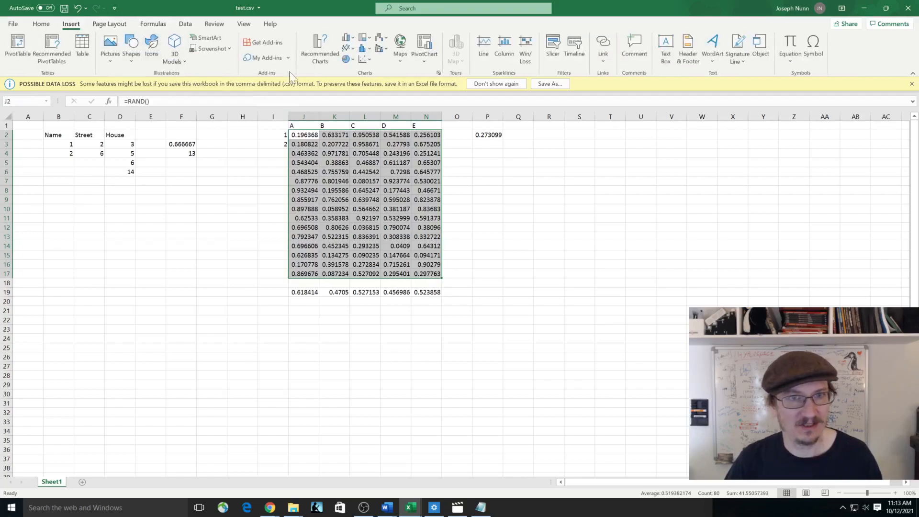
pyautogui.click(348, 59)
pyautogui.click(349, 90)
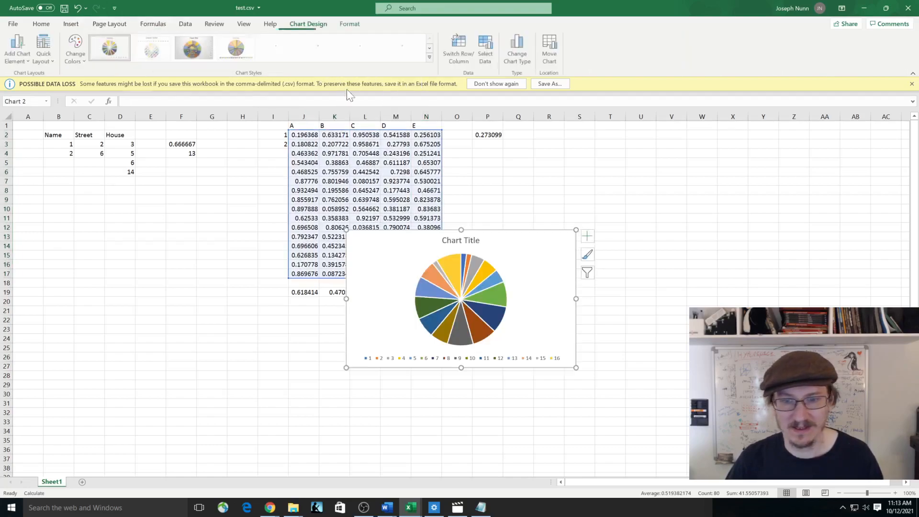
# Move the pie chart off the random numbers to the empty area beside them and look at its available chart elements.
pyautogui.moveTo(544, 237); pyautogui.dragTo(671, 261)
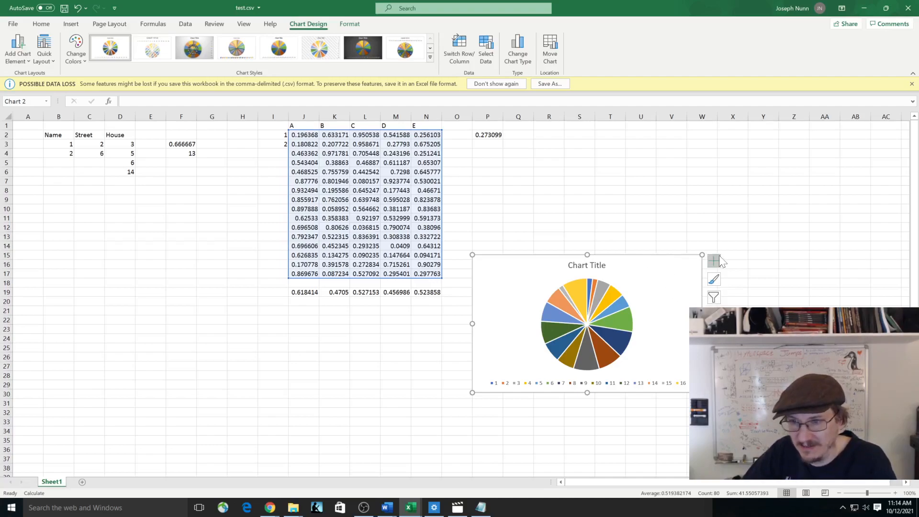
pyautogui.click(716, 261)
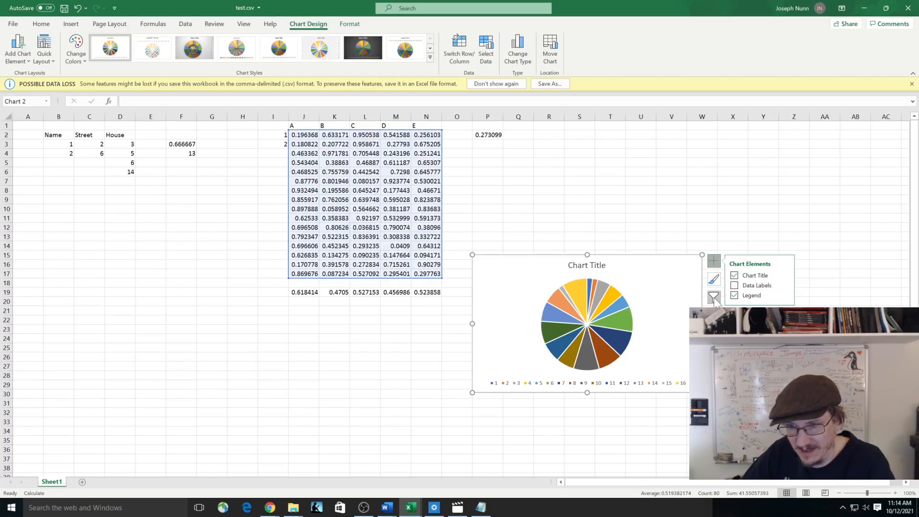
pyautogui.click(646, 181)
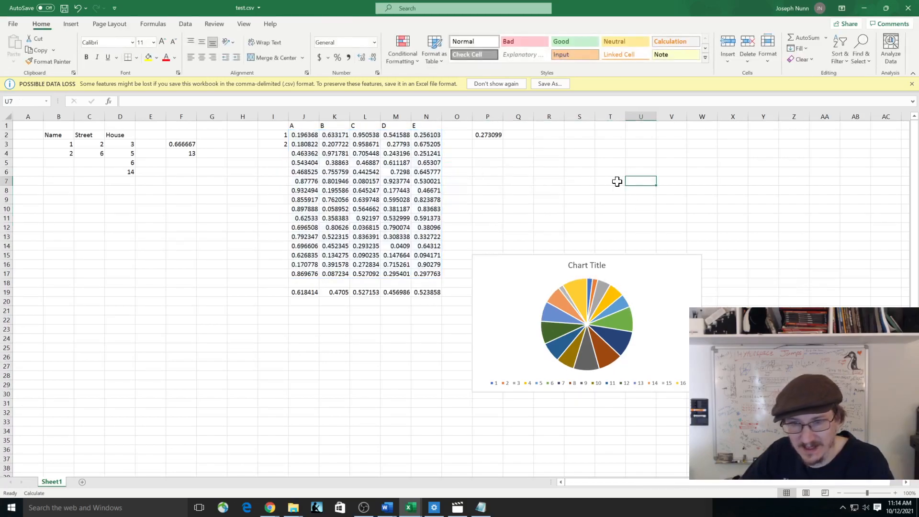
# Insert a 2-D pie chart of the Name, Street and House data in B2:D5 and place it below the table from row 21.
pyautogui.moveTo(46, 136); pyautogui.dragTo(127, 163)
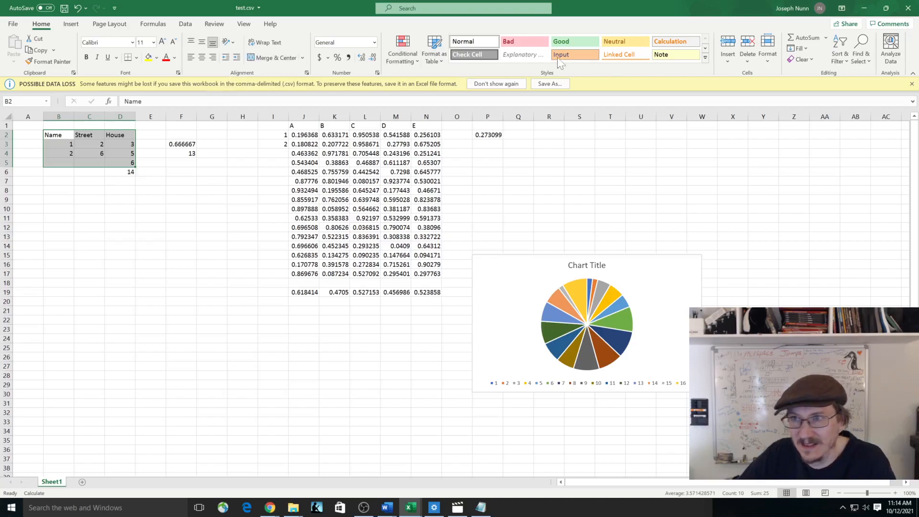
pyautogui.click(71, 24)
pyautogui.click(349, 61)
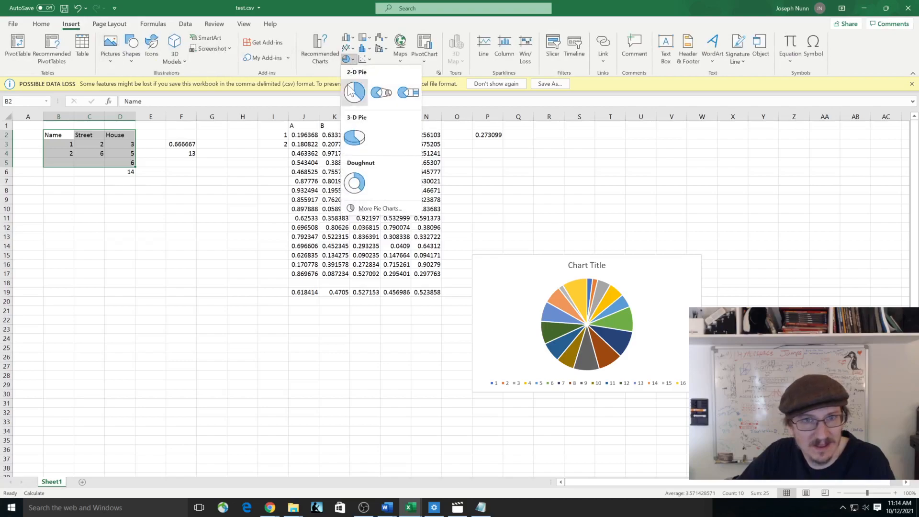
pyautogui.click(355, 87)
pyautogui.moveTo(513, 245); pyautogui.dragTo(172, 199)
pyautogui.moveTo(191, 217); pyautogui.dragTo(205, 226)
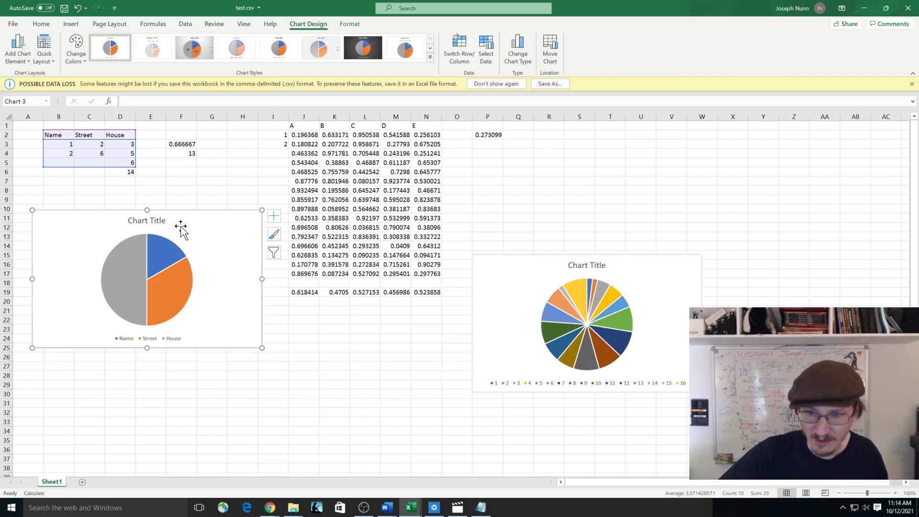
pyautogui.moveTo(205, 232); pyautogui.dragTo(213, 323)
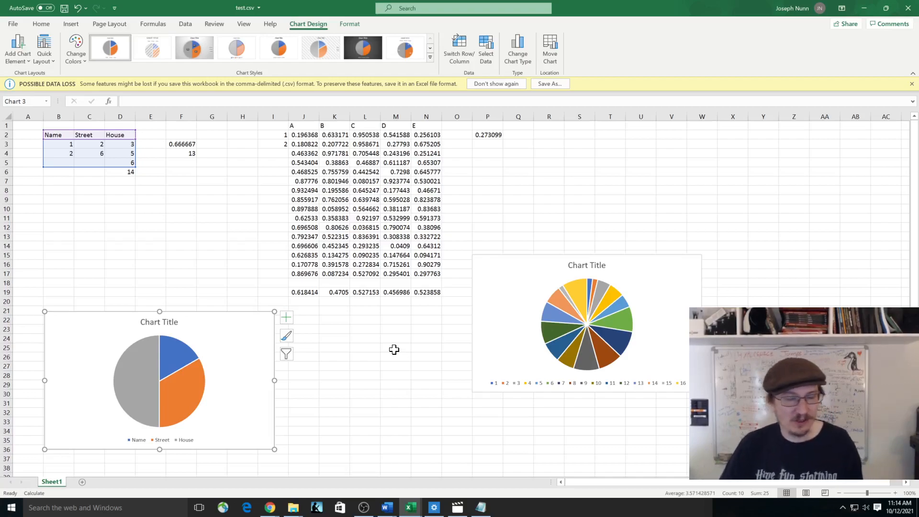
# Create a workbook from the Welcome to Excel tour template and go to its first lesson on adding numbers.
pyautogui.moveTo(411, 513)
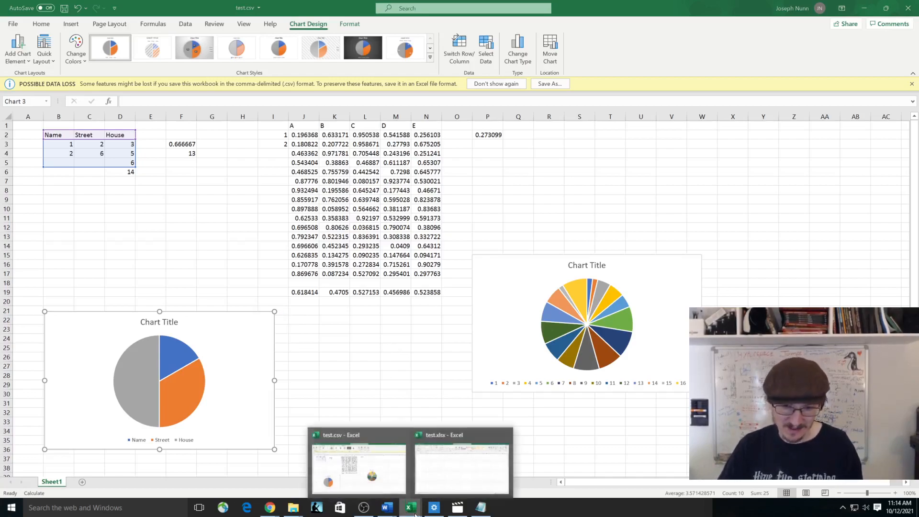
pyautogui.click(389, 477)
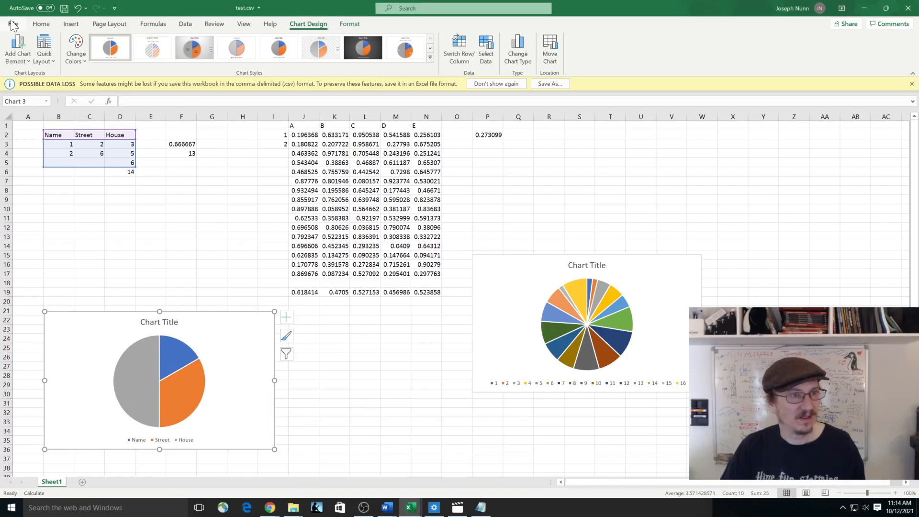
pyautogui.scroll(-1, 12, 33)
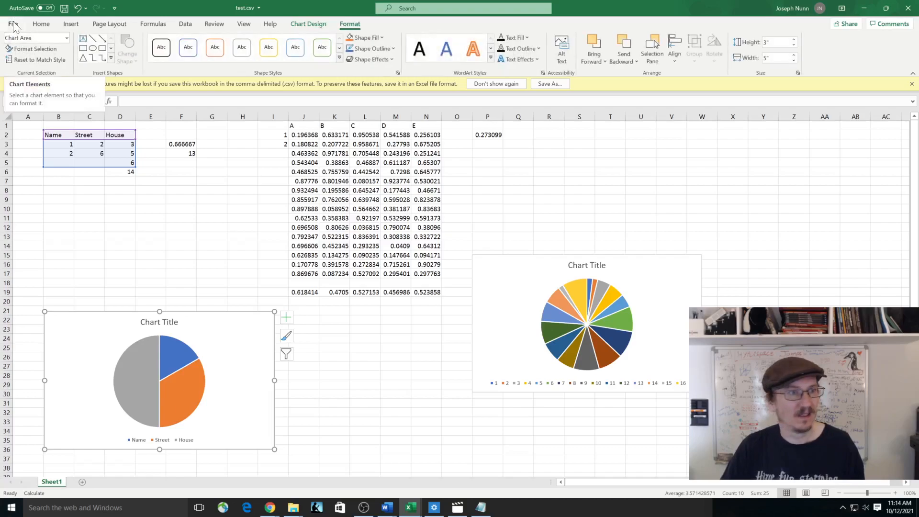
pyautogui.click(13, 23)
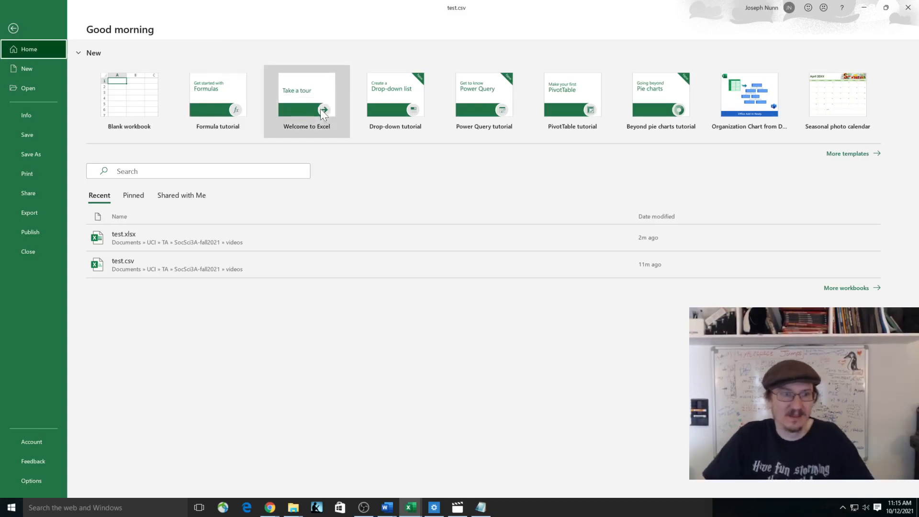
pyautogui.click(298, 94)
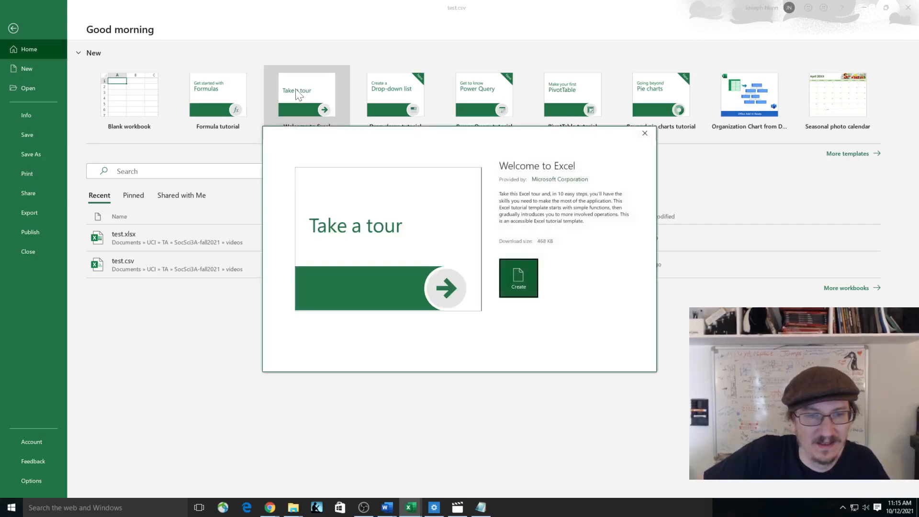
pyautogui.click(530, 292)
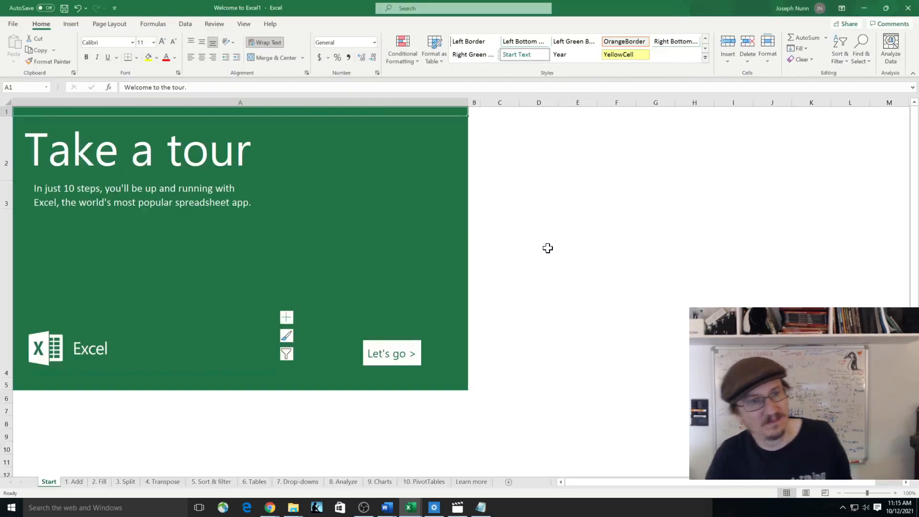
pyautogui.click(383, 365)
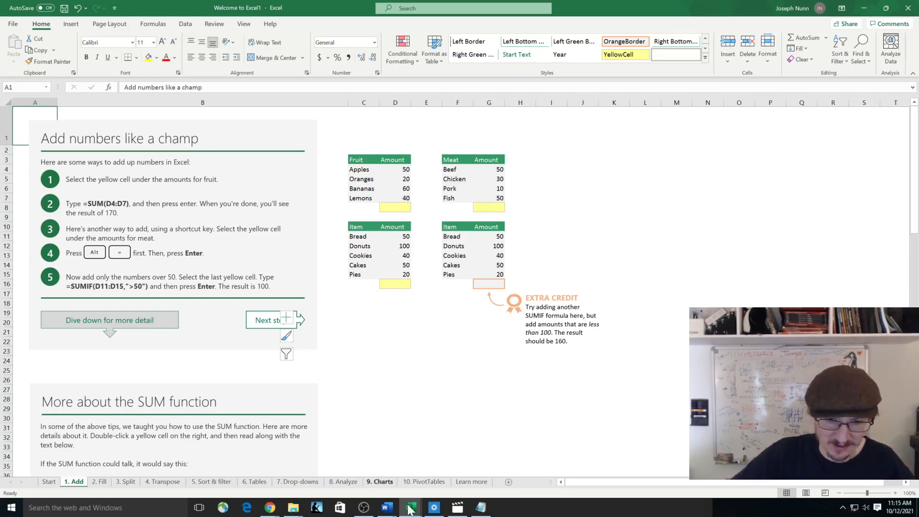
# Leave the tour workbook and return to test.csv.
pyautogui.moveTo(419, 502)
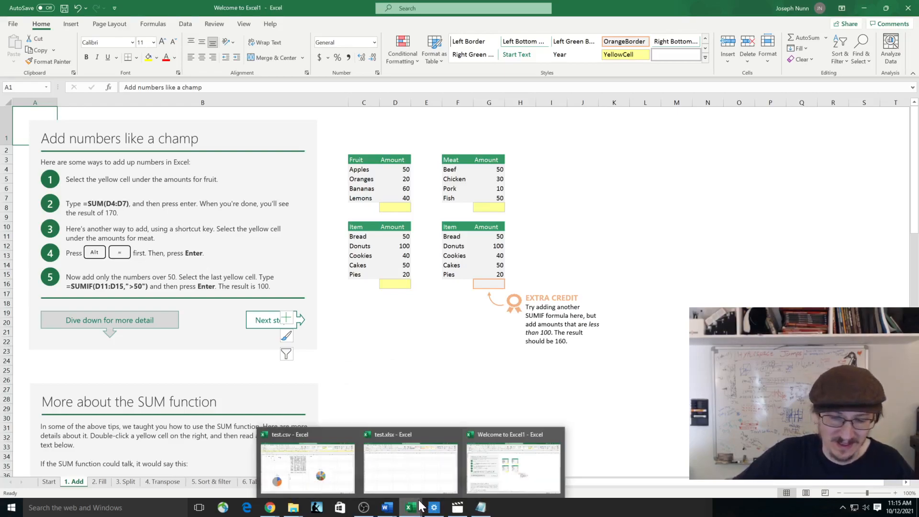
pyautogui.click(367, 467)
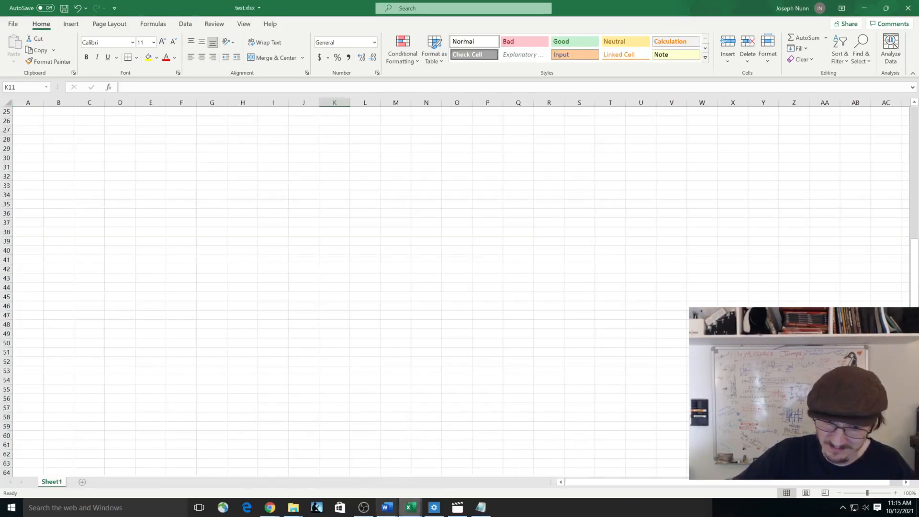
pyautogui.moveTo(411, 507)
pyautogui.click(320, 472)
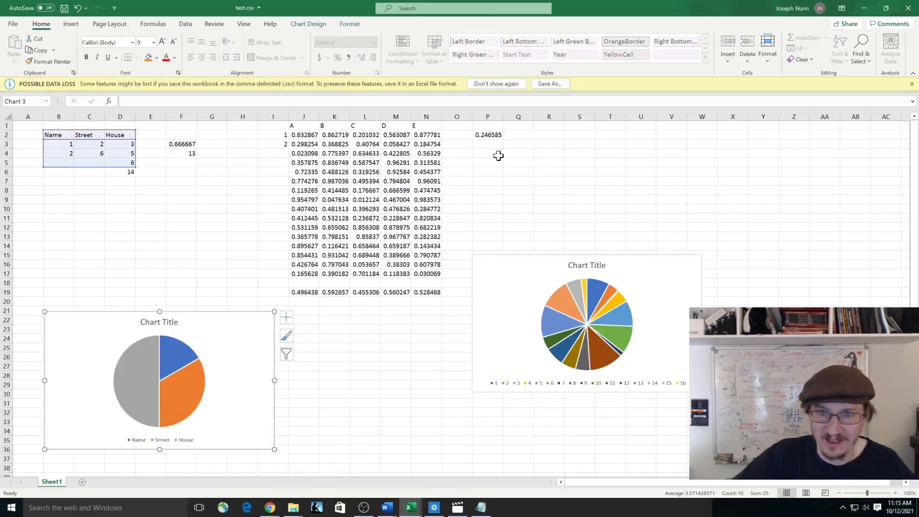
# Fill cell V5 and the range Q4:V5 with yellow, and look at the font colour palette.
pyautogui.click(671, 163)
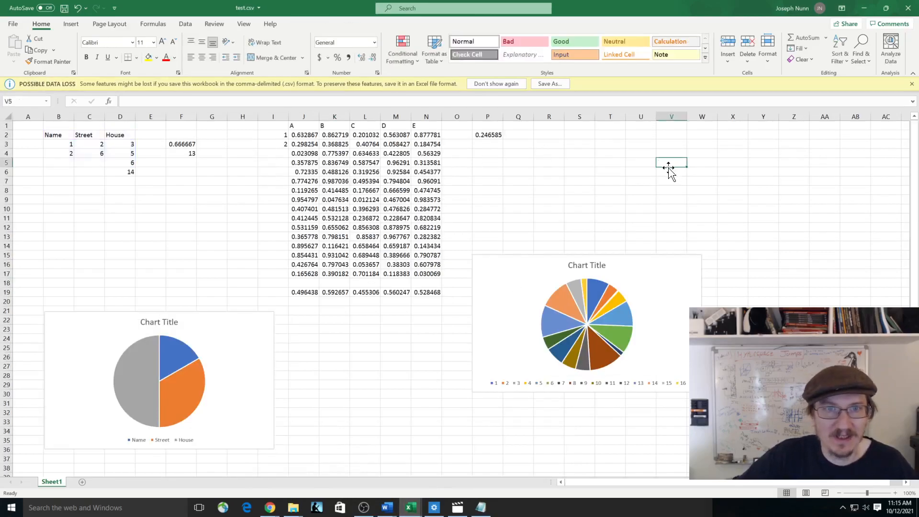
pyautogui.click(149, 58)
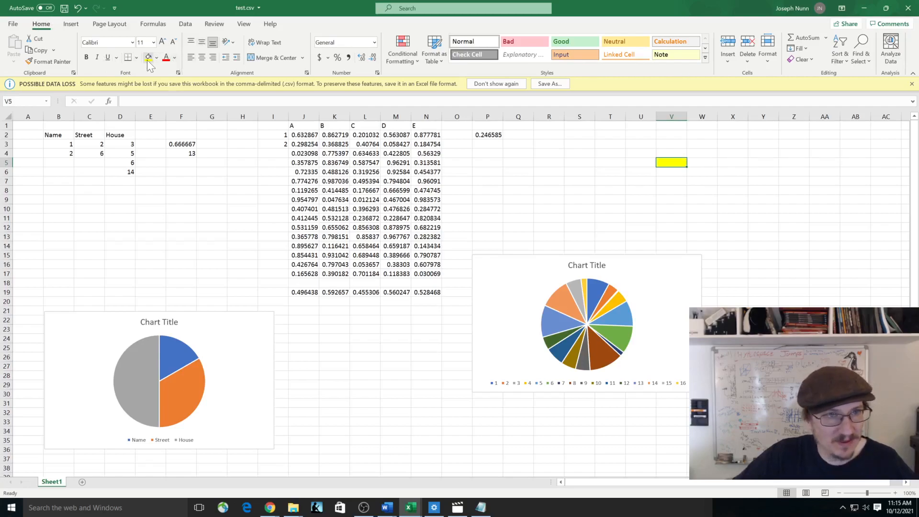
pyautogui.moveTo(669, 161); pyautogui.dragTo(517, 155)
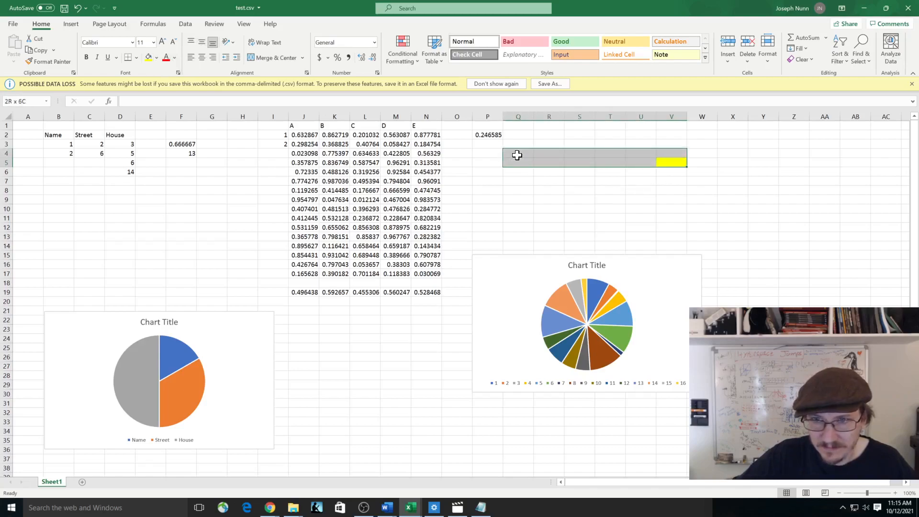
pyautogui.click(149, 57)
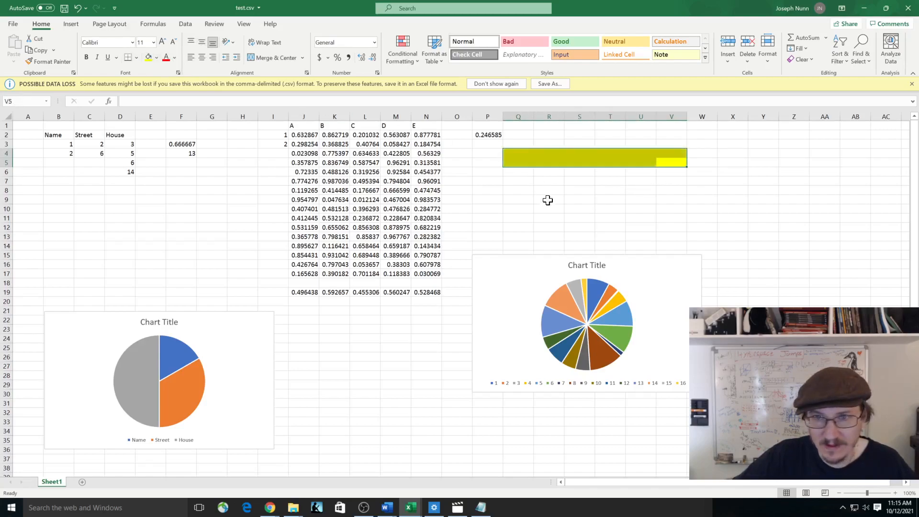
pyautogui.click(579, 218)
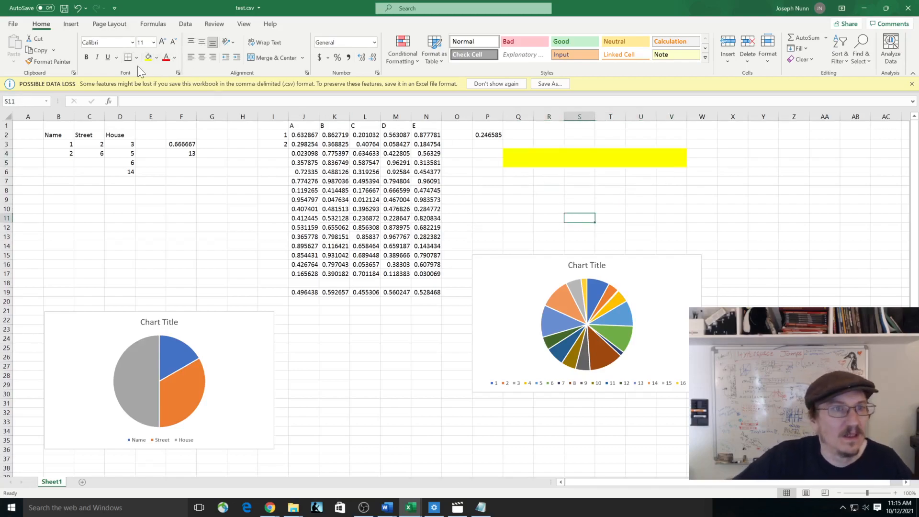
pyautogui.click(156, 57)
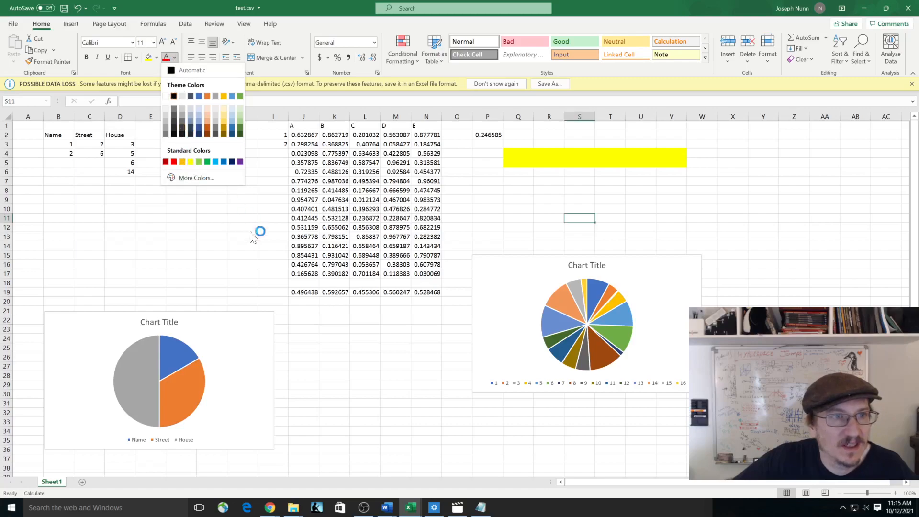
pyautogui.click(271, 233)
# Enter asdf in cell Q4 and 2 in cell Q5 of the yellow range.
pyautogui.click(529, 153)
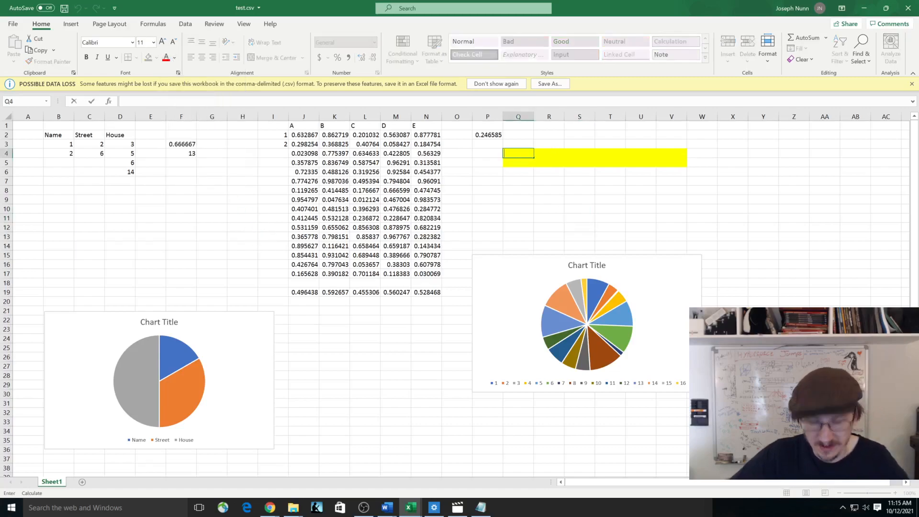
pyautogui.write('asdf')
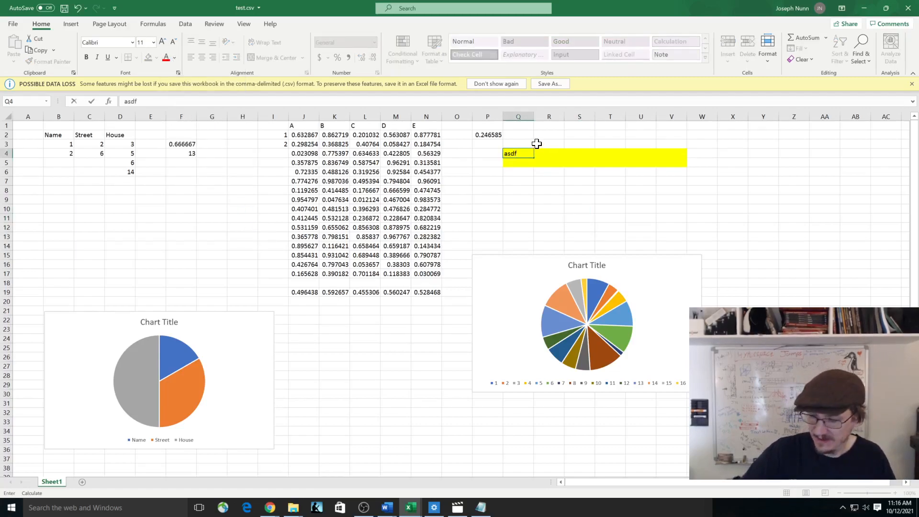
pyautogui.press('Return')
pyautogui.click(521, 153)
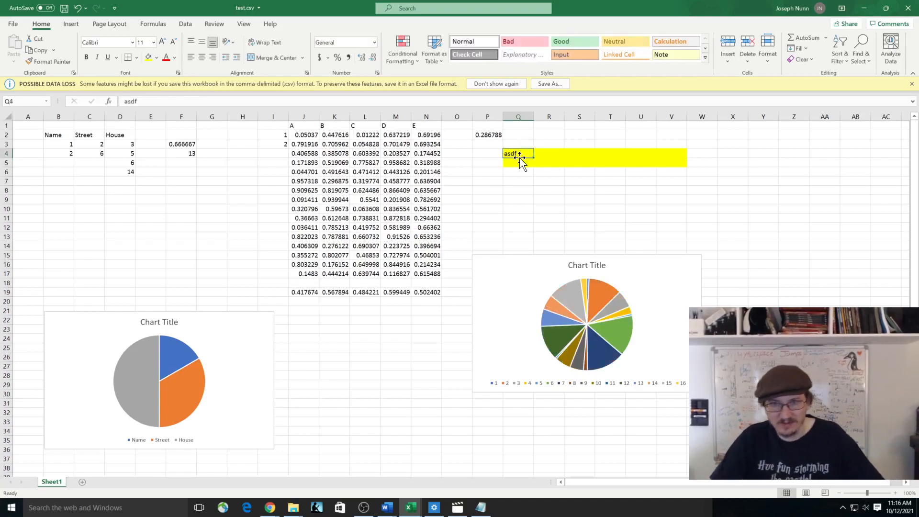
pyautogui.click(514, 167)
pyautogui.write('2')
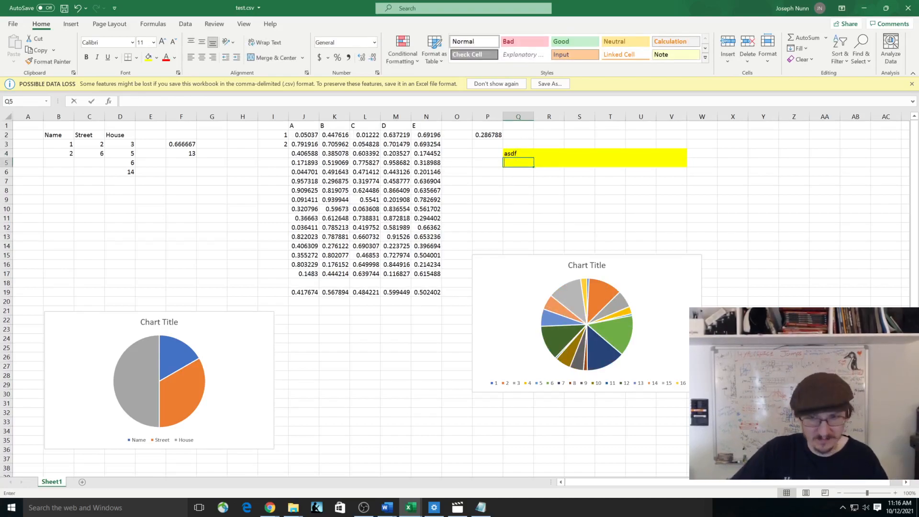
pyautogui.press('Return')
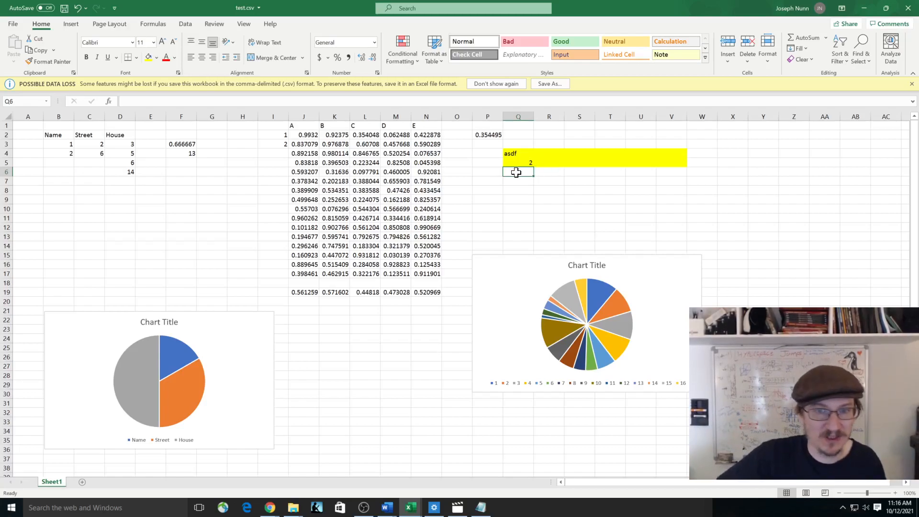
# Look at the additional function categories and the list of statistical functions.
pyautogui.click(488, 180)
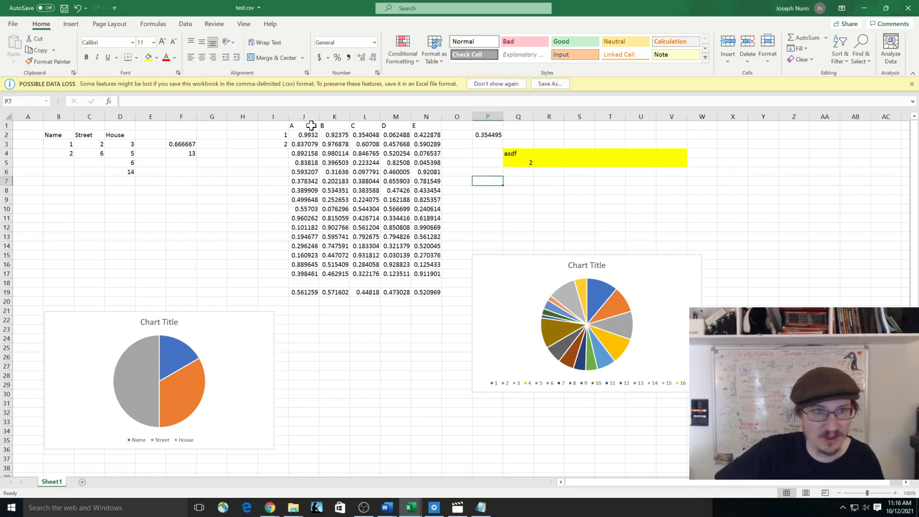
pyautogui.click(154, 24)
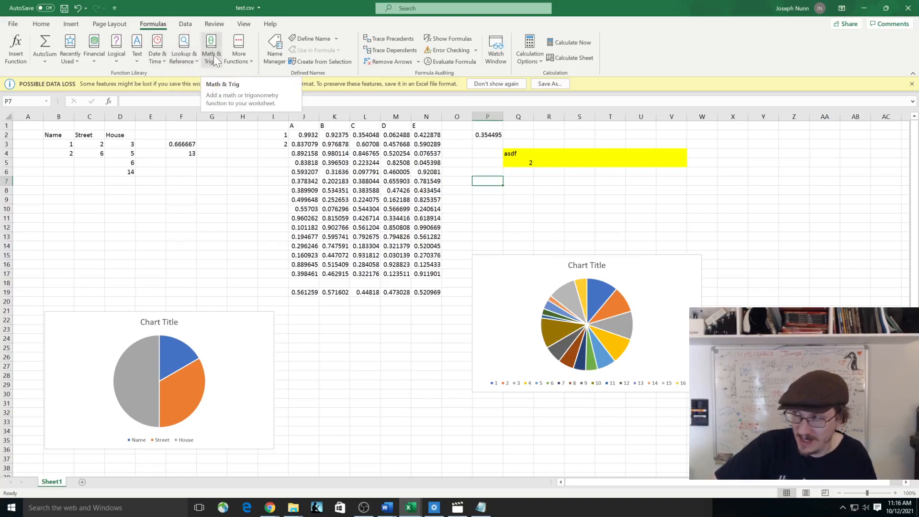
pyautogui.click(239, 60)
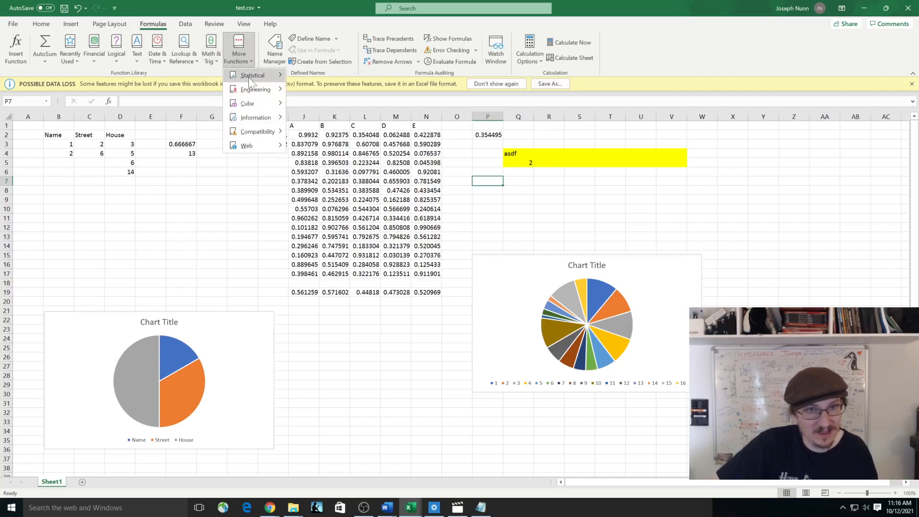
pyautogui.moveTo(249, 76)
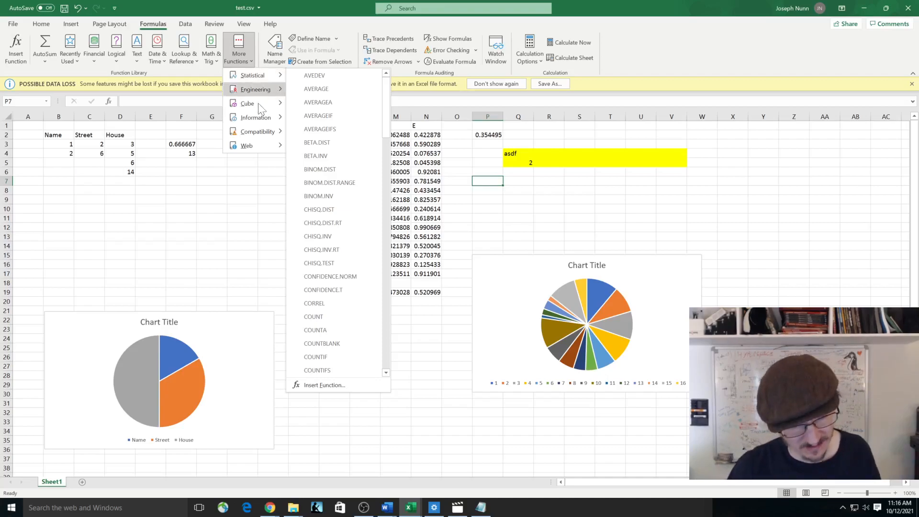
pyautogui.click(189, 209)
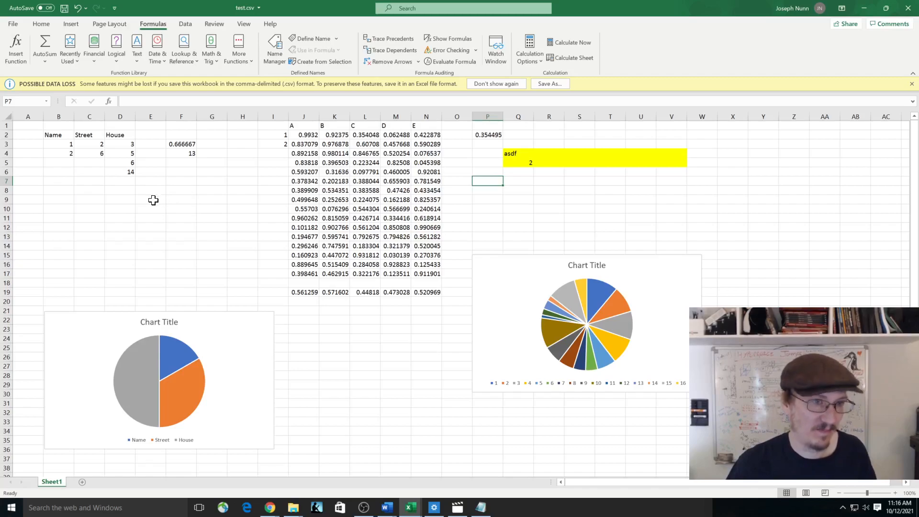
# Start an IF formula in cell G3 that tests C3>C4 and gives "Street" as the value if true.
pyautogui.click(210, 152)
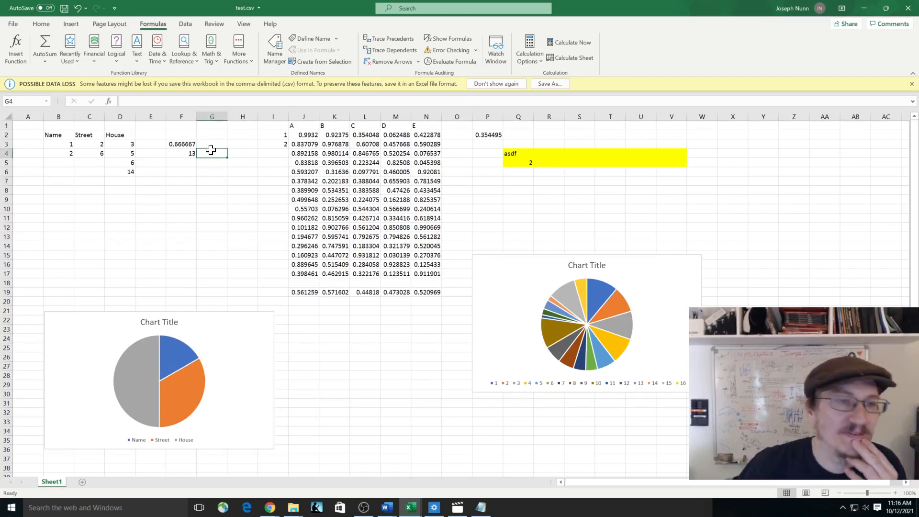
pyautogui.click(223, 146)
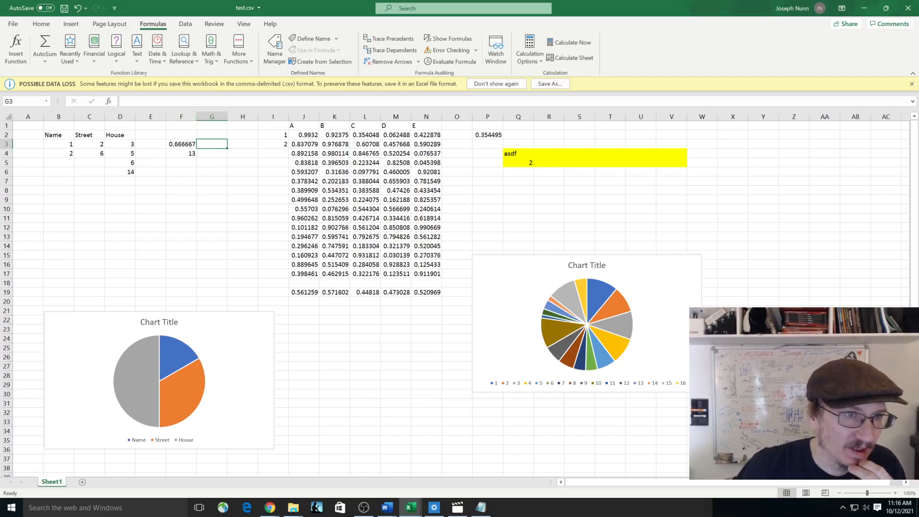
pyautogui.press('F2')
pyautogui.write('=if(')
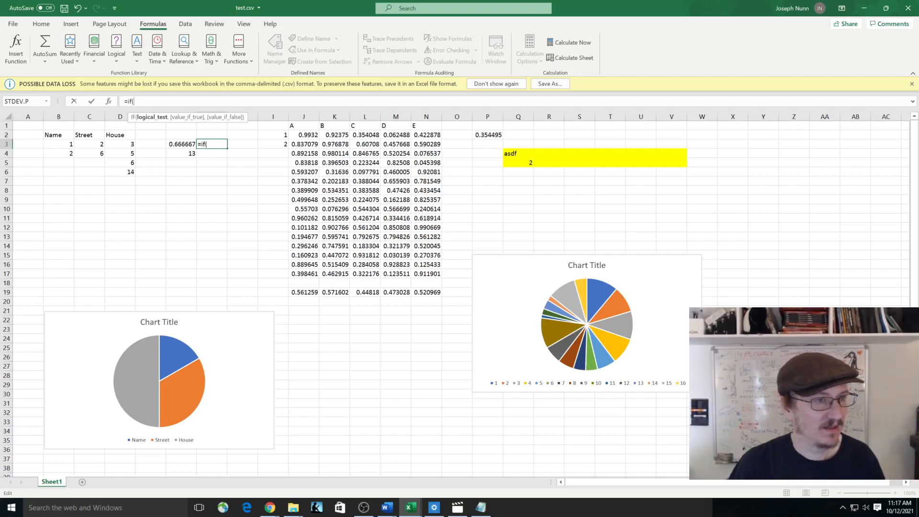
pyautogui.write('c')
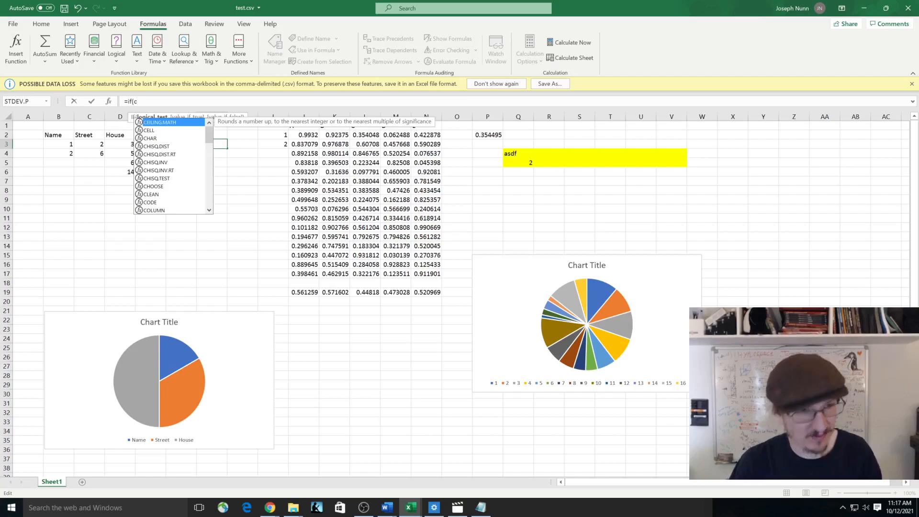
pyautogui.write('3')
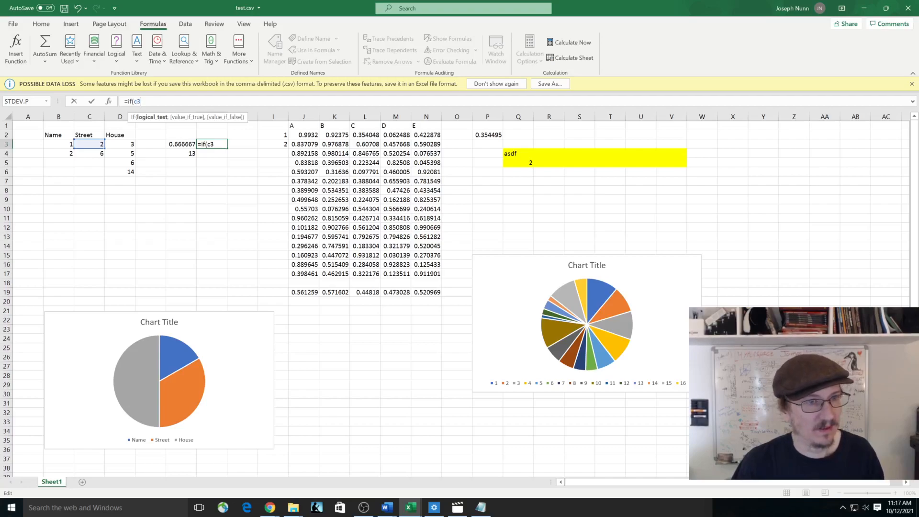
pyautogui.write('>c4')
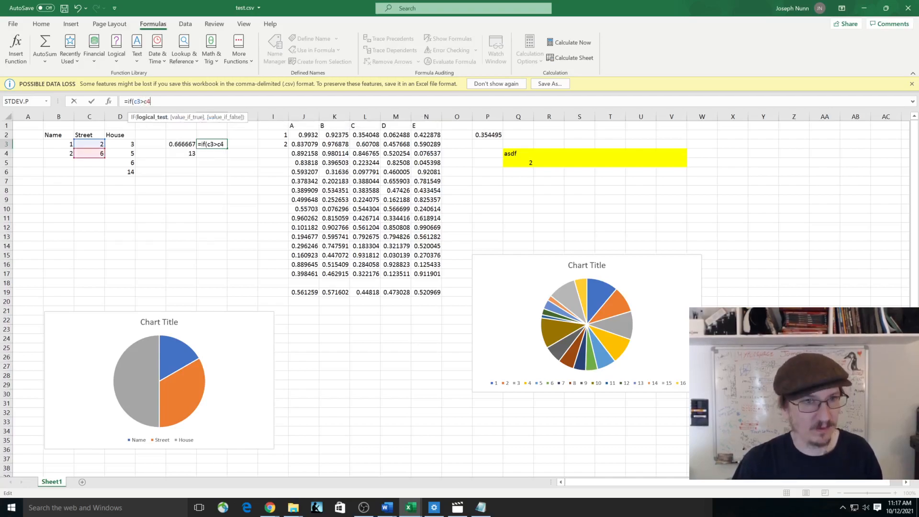
pyautogui.write(',Street"')
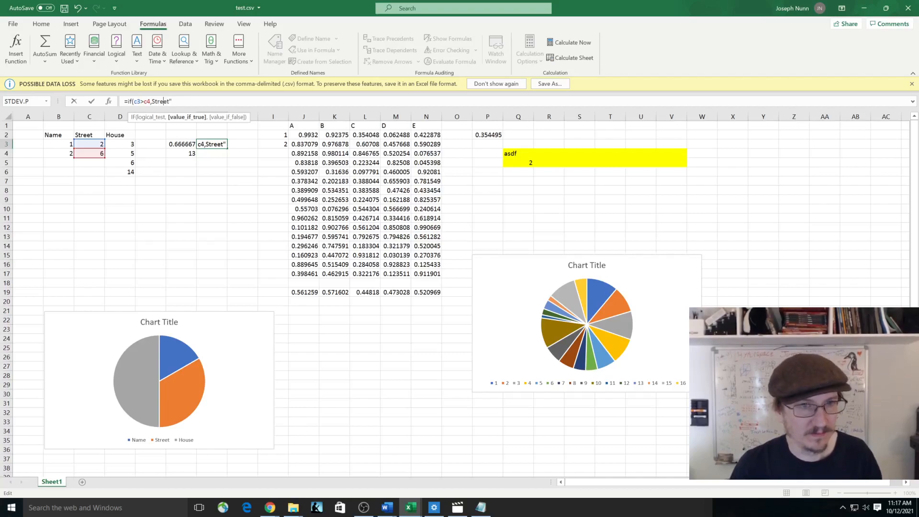
pyautogui.press('Left')
pyautogui.press('Left')
pyautogui.press('Left')
pyautogui.press('Right')
pyautogui.write('"')
# Complete the IF formula in G3 with "House" as the value if false.
pyautogui.press('End')
pyautogui.write(',')
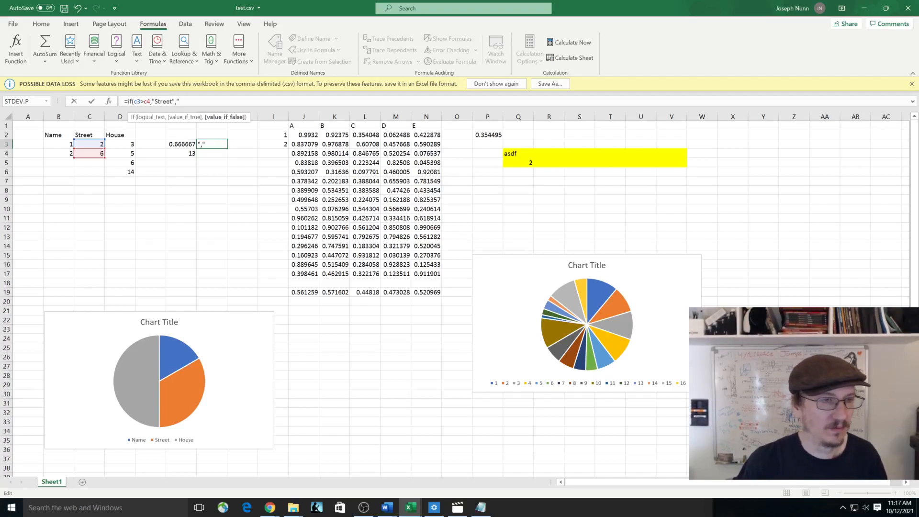
pyautogui.write('"House')
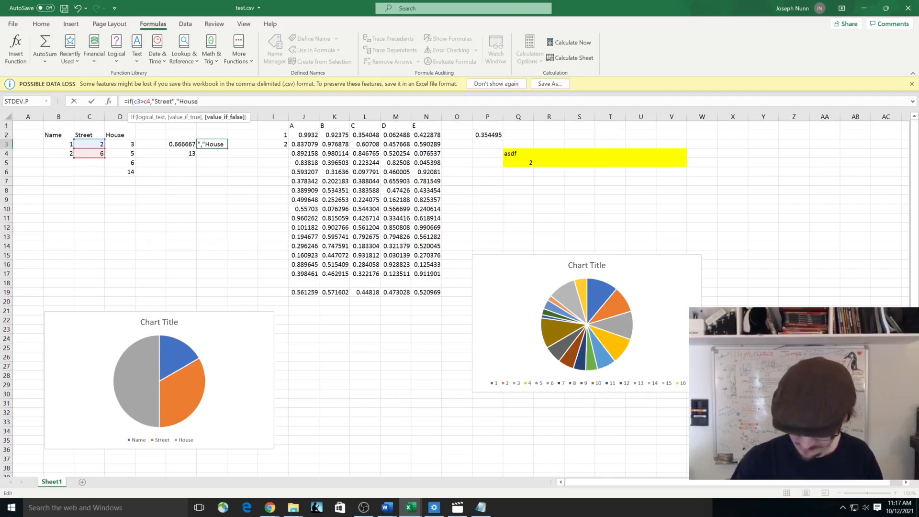
pyautogui.write('")')
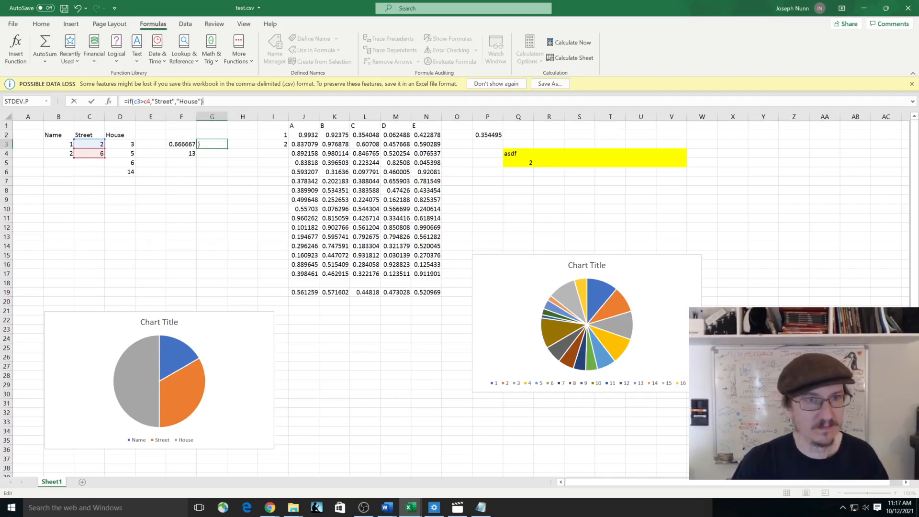
pyautogui.press('Return')
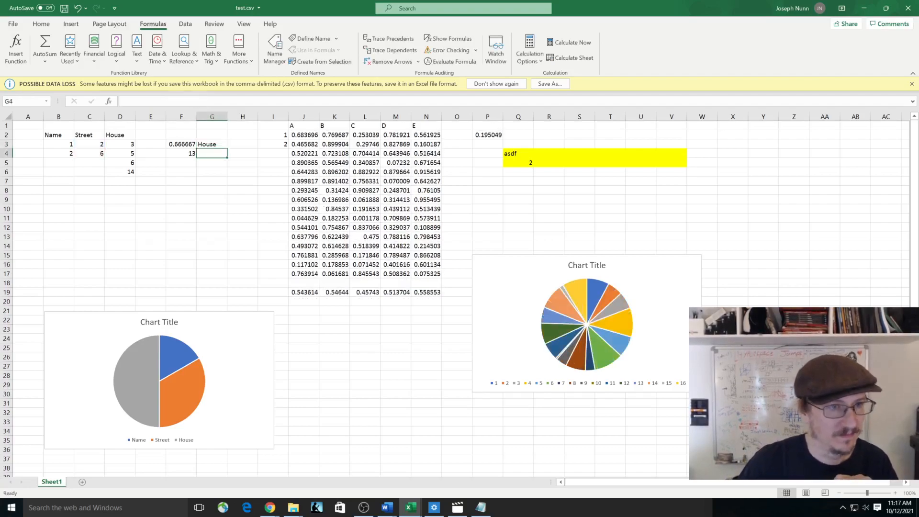
pyautogui.click(216, 144)
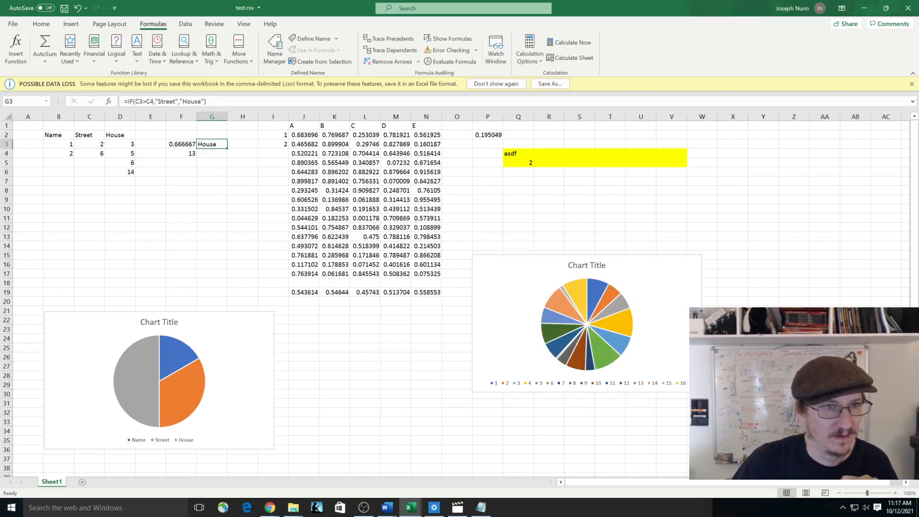
pyautogui.press('F2')
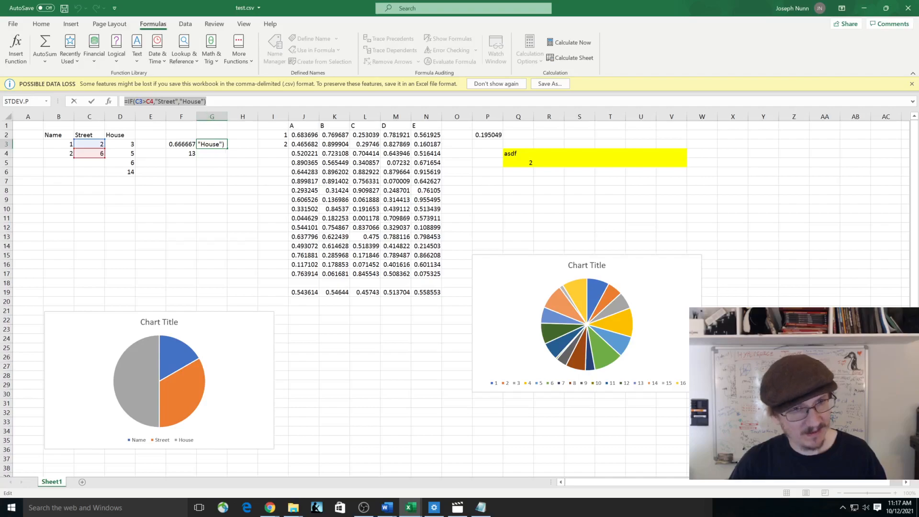
pyautogui.write('=IF(C3>C4,"Street","House")')
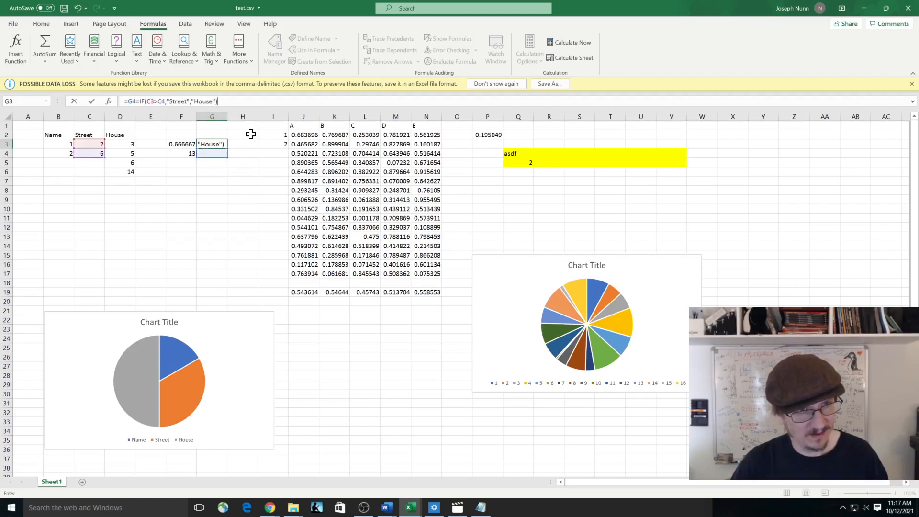
pyautogui.click(243, 135)
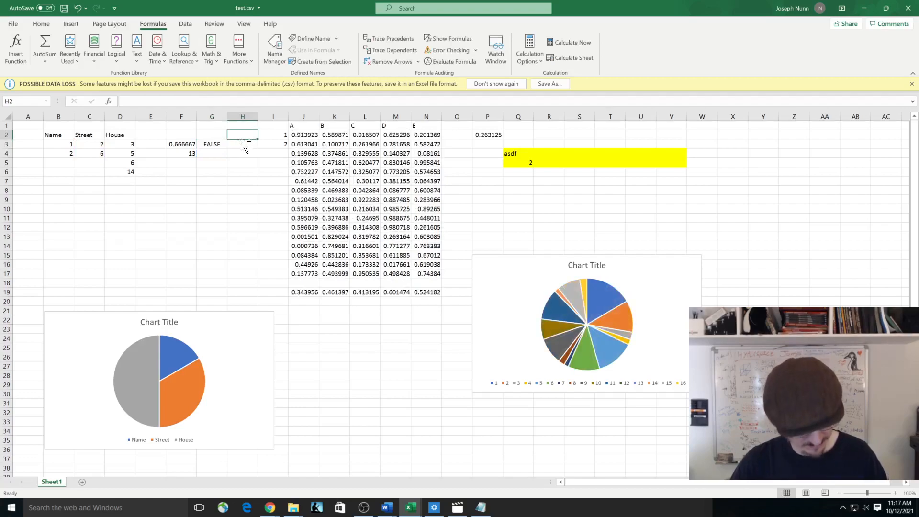
pyautogui.hotkey('ctrl', 'z')
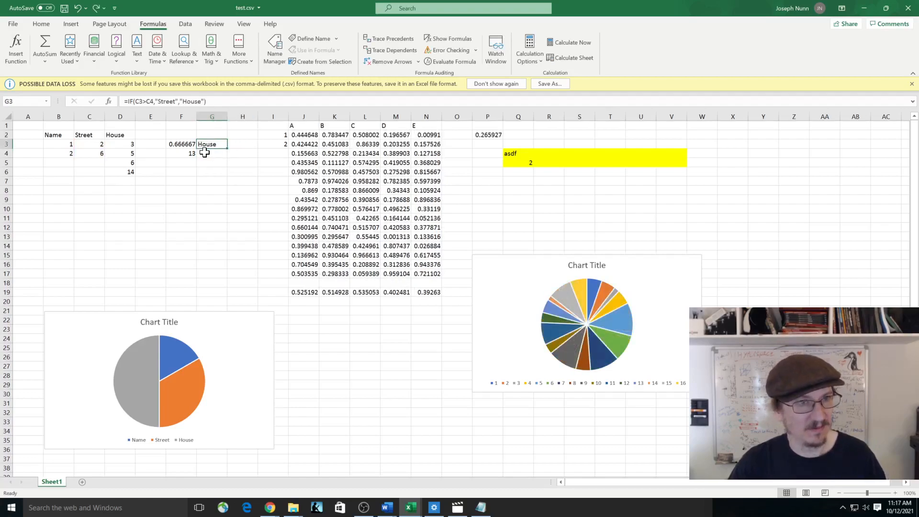
# Examine the true and false arguments of the IF formula in G3 without changing it.
pyautogui.click(215, 102)
pyautogui.click(212, 144)
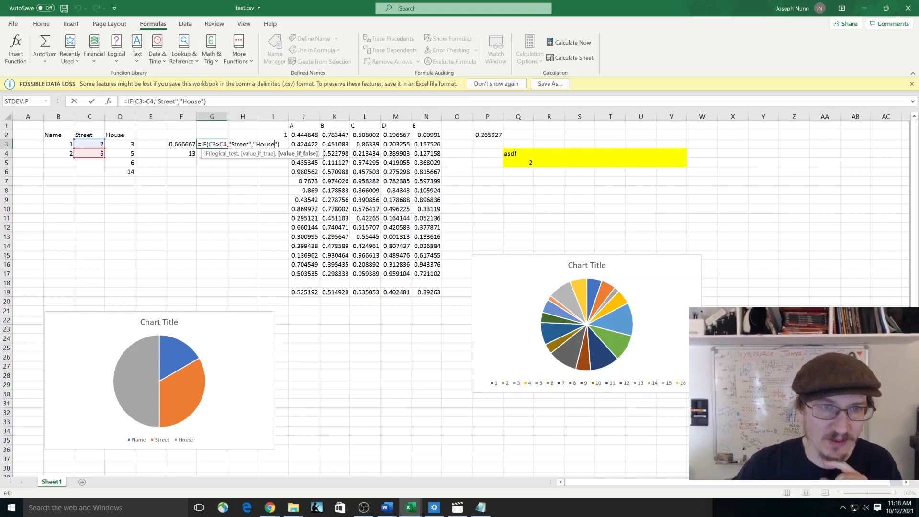
pyautogui.moveTo(252, 144); pyautogui.dragTo(232, 144)
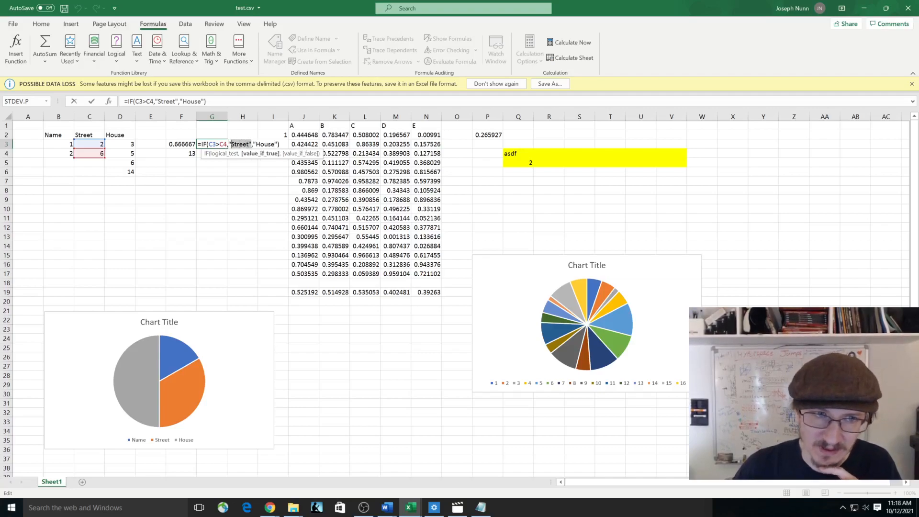
pyautogui.click(244, 181)
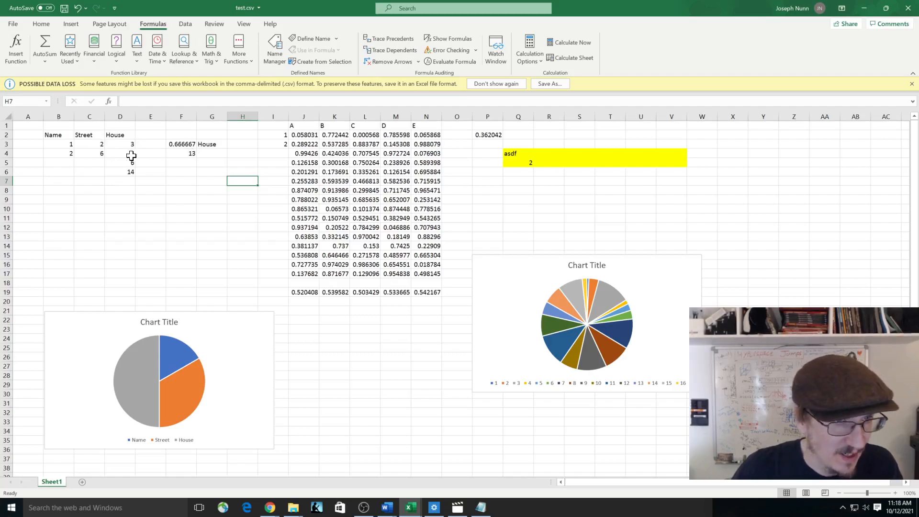
# Copy the IF formula from G3 to G4 and check the cell references in the copy.
pyautogui.click(209, 145)
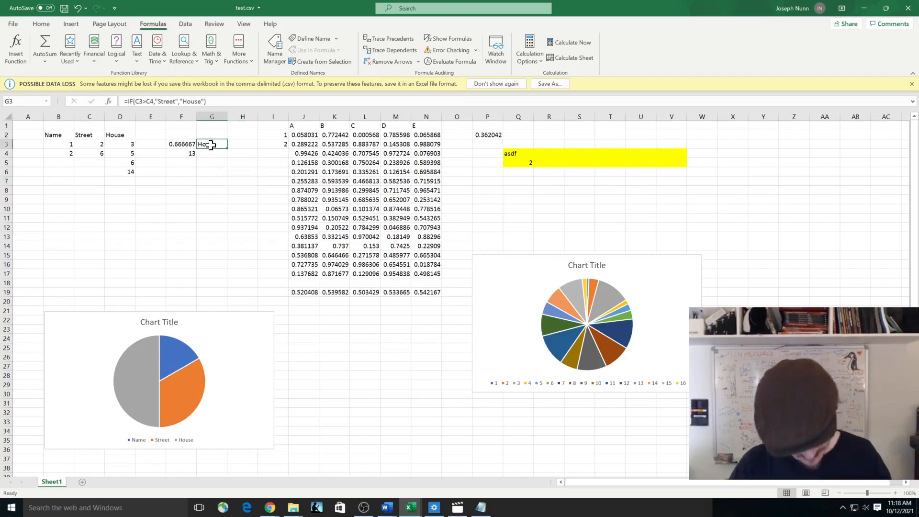
pyautogui.hotkey('ctrl', 'c')
pyautogui.click(209, 154)
pyautogui.hotkey('ctrl', 'v')
pyautogui.click(172, 191)
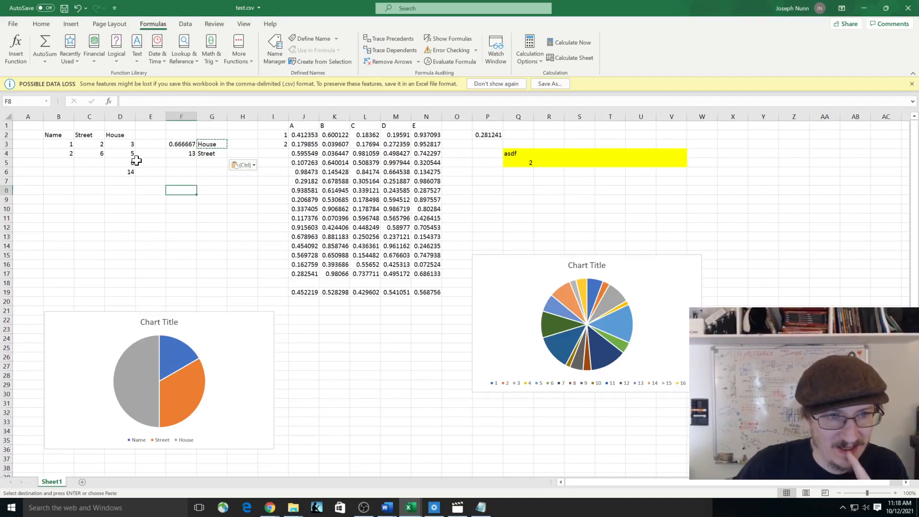
pyautogui.click(210, 156)
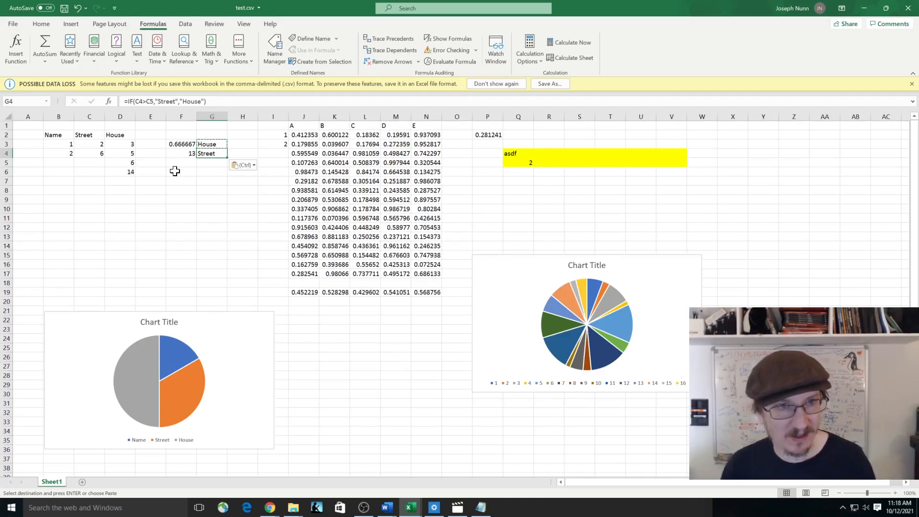
# Look at the statistical function list again, including the AVEDEV description, and close it.
pyautogui.click(249, 59)
pyautogui.moveTo(286, 83)
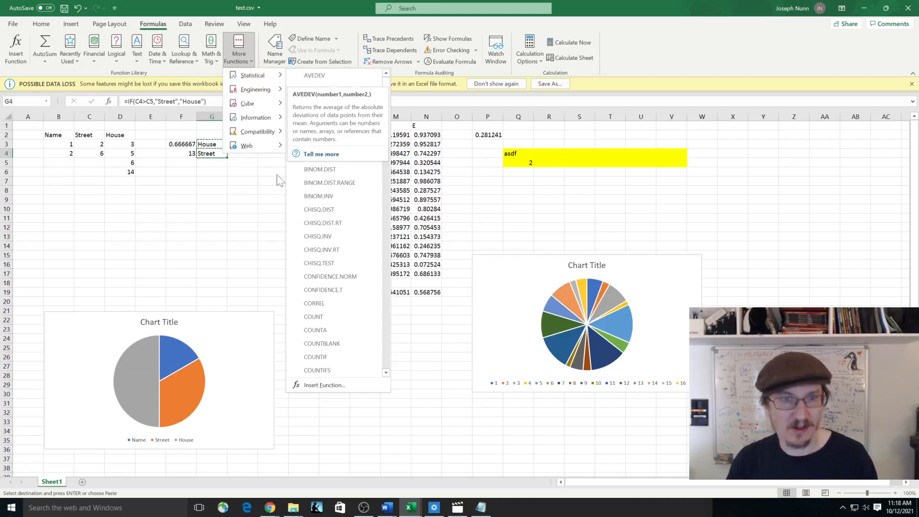
pyautogui.press('Escape')
pyautogui.press('Escape')
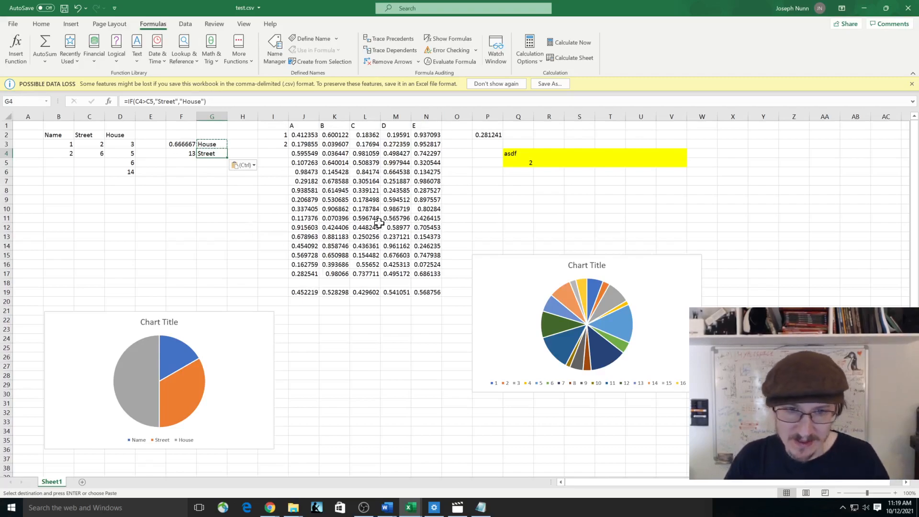
# Fill the range J22:N37 with random whole numbers using the formula =RANDBETWEEN(1,100) in every cell.
pyautogui.moveTo(301, 319)
pyautogui.mouseDown()
pyautogui.moveTo(447, 455)
pyautogui.moveTo(433, 455)
pyautogui.mouseUp()
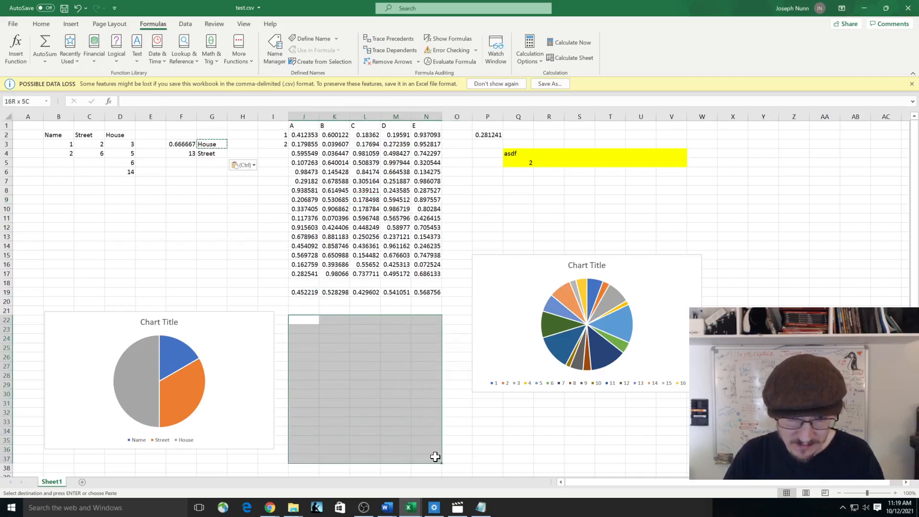
pyautogui.click(221, 98)
pyautogui.write('=')
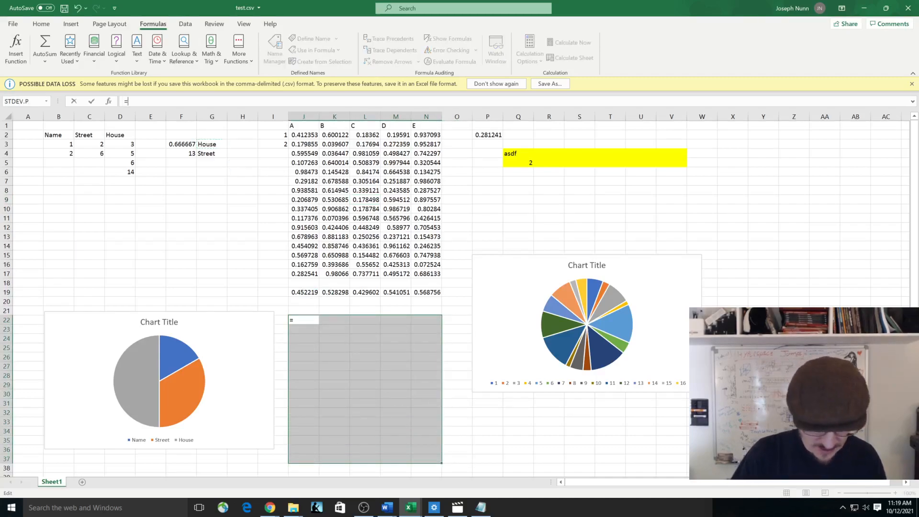
pyautogui.write('rand')
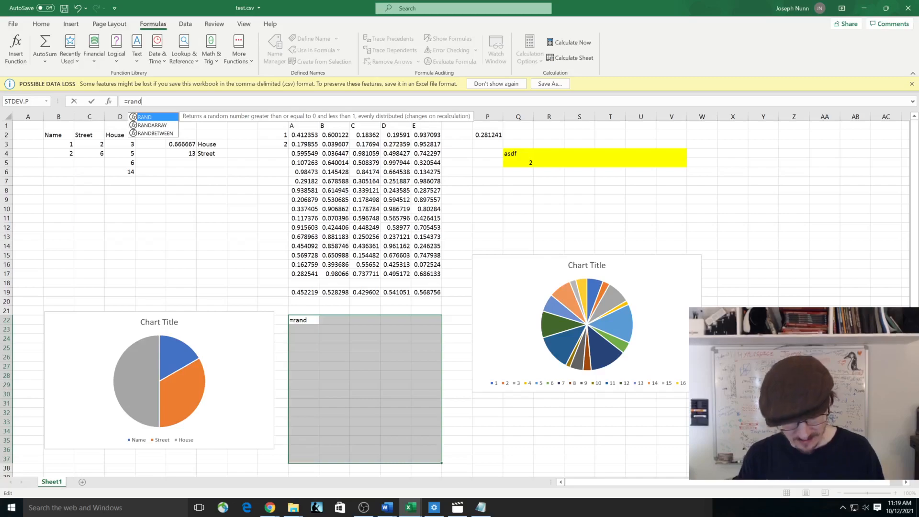
pyautogui.write('betwe')
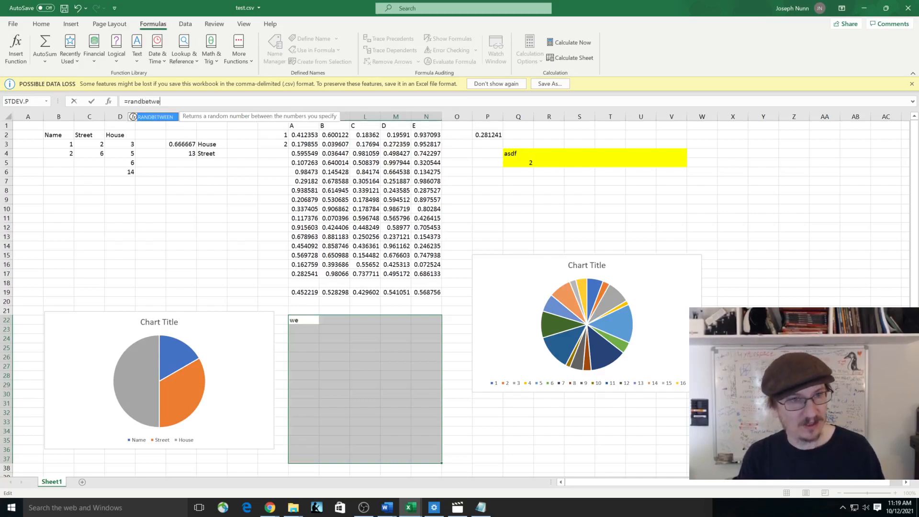
pyautogui.write('en(1,100)')
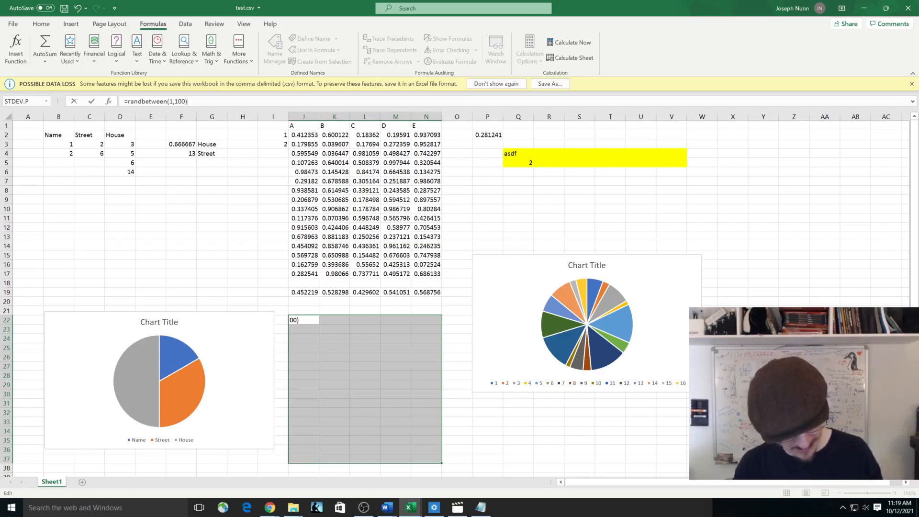
pyautogui.hotkey('ctrl', 'Return')
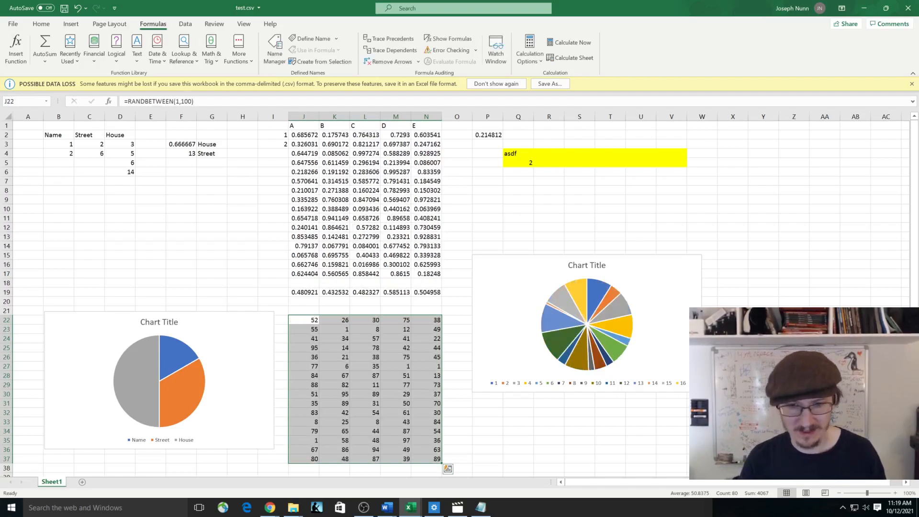
pyautogui.click(315, 309)
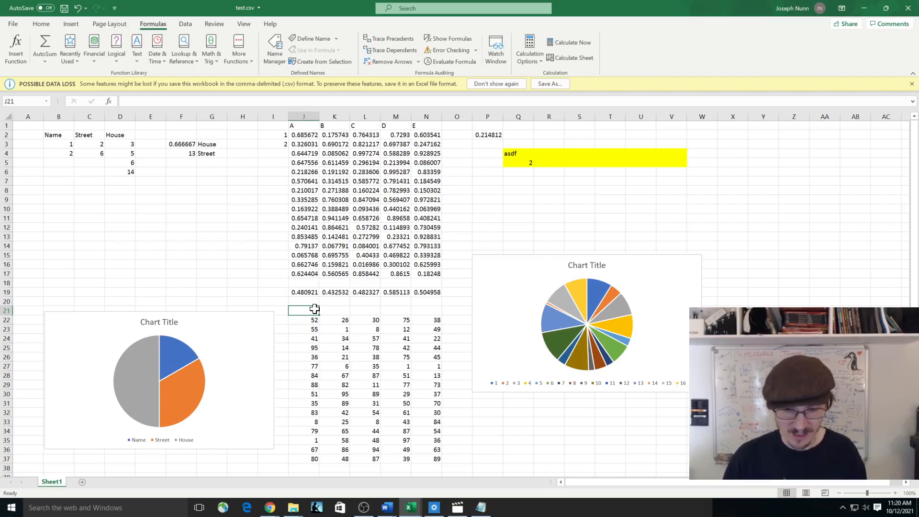
pyautogui.click(364, 507)
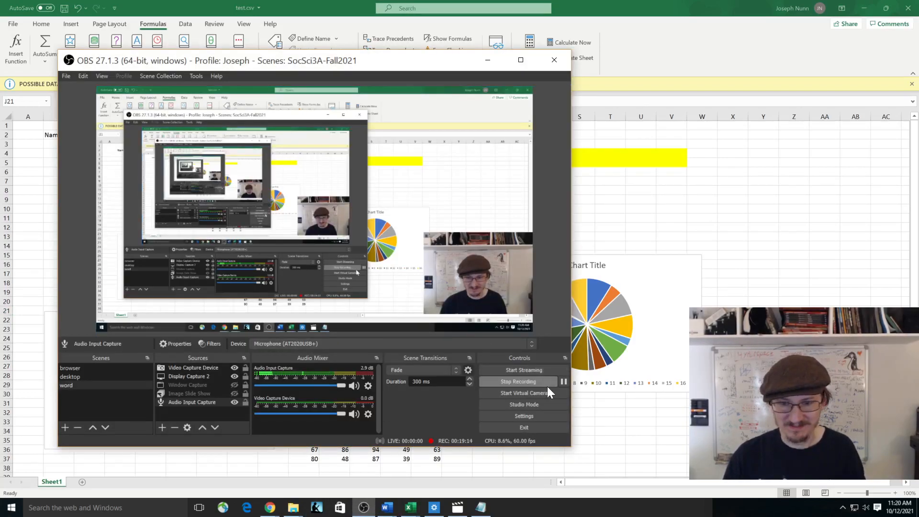